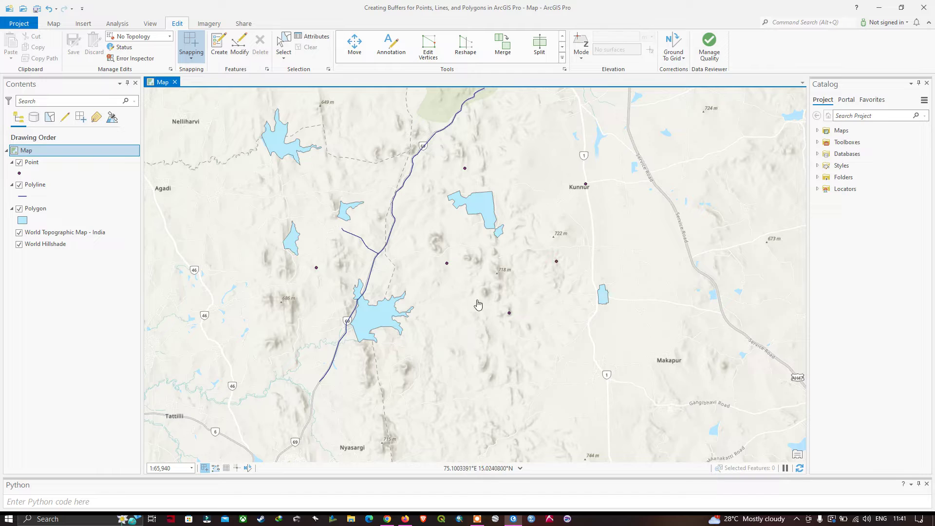
pyautogui.moveTo(462, 250); pyautogui.dragTo(479, 306)
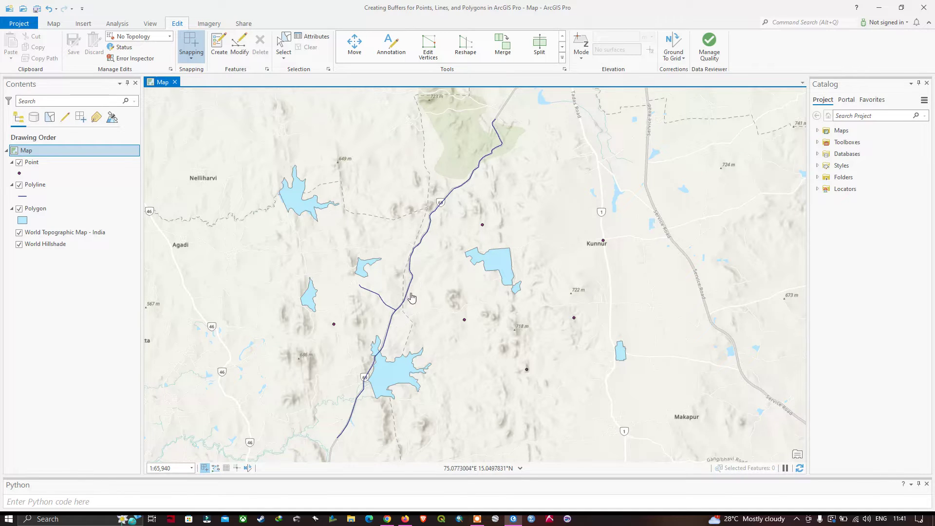
pyautogui.moveTo(429, 232); pyautogui.dragTo(412, 263)
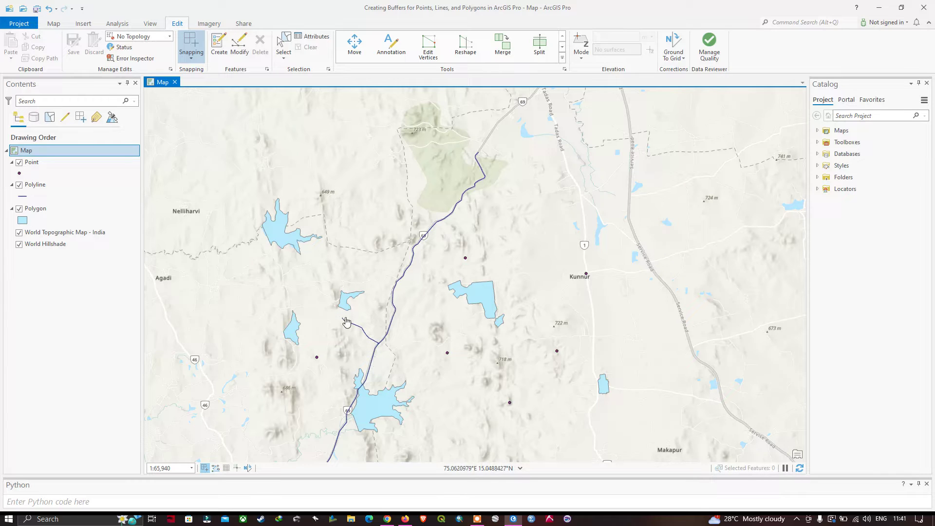
pyautogui.moveTo(344, 317); pyautogui.dragTo(359, 314)
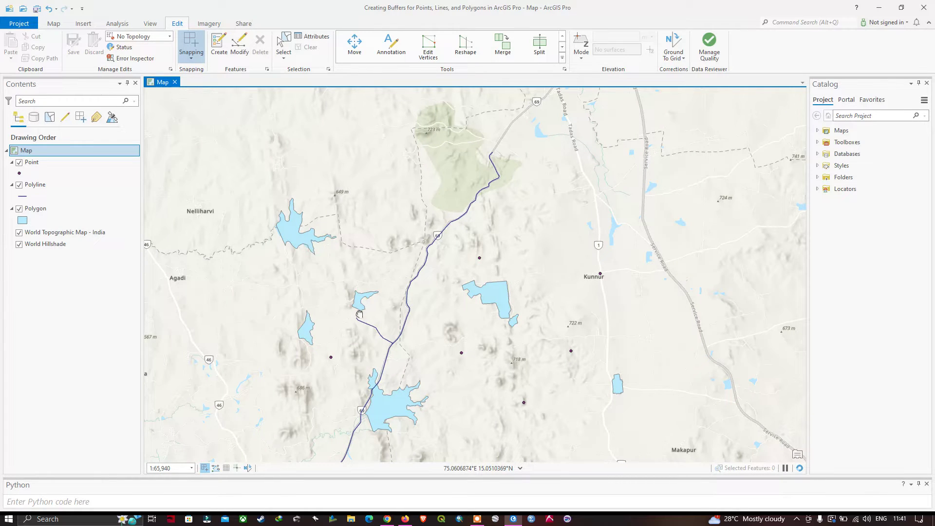
pyautogui.moveTo(524, 166); pyautogui.dragTo(506, 188)
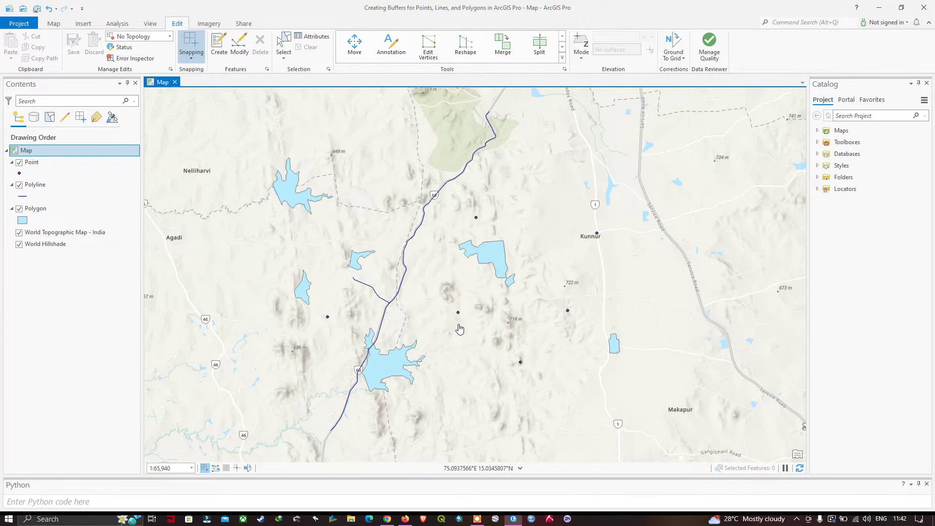
pyautogui.scroll(2, 461, 325)
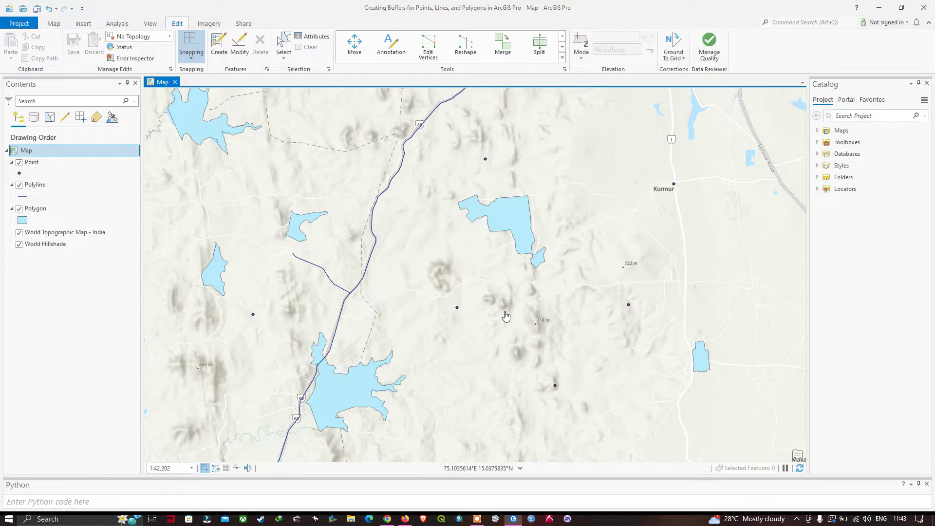
# Open the Buffer geoprocessing tool from the Proximity toolset of the Analysis Tools.
pyautogui.click(150, 24)
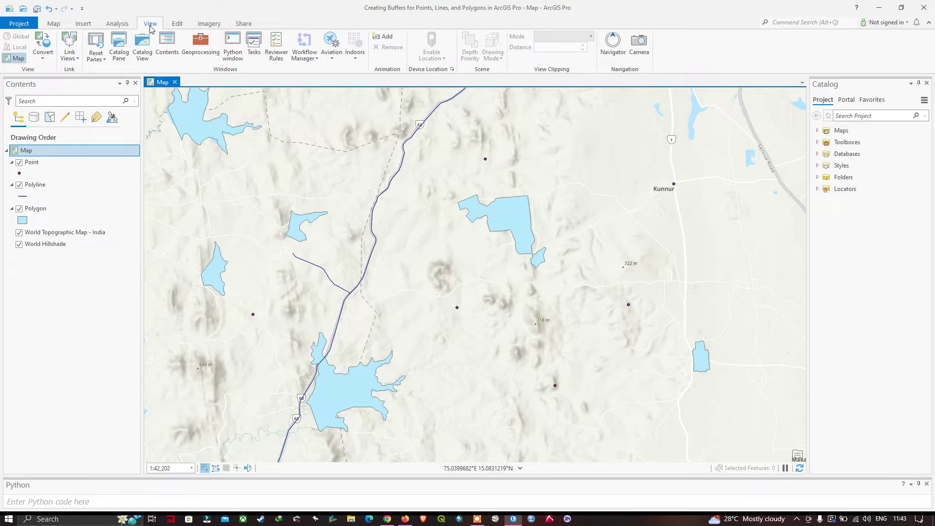
pyautogui.click(210, 54)
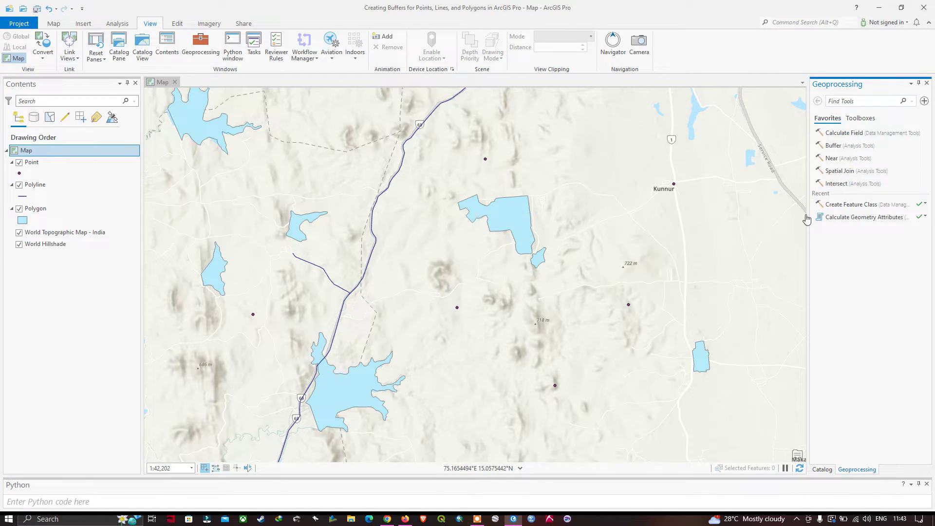
pyautogui.moveTo(808, 214); pyautogui.dragTo(750, 214)
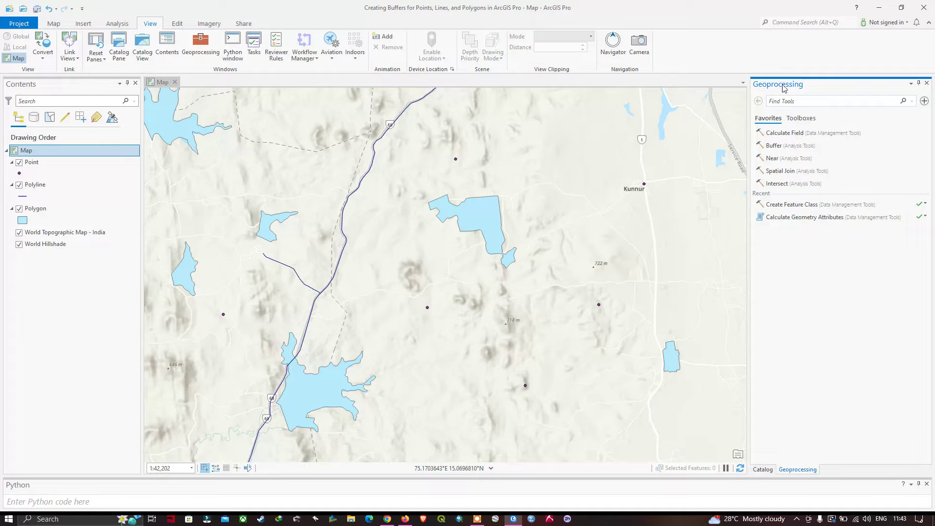
pyautogui.click(801, 118)
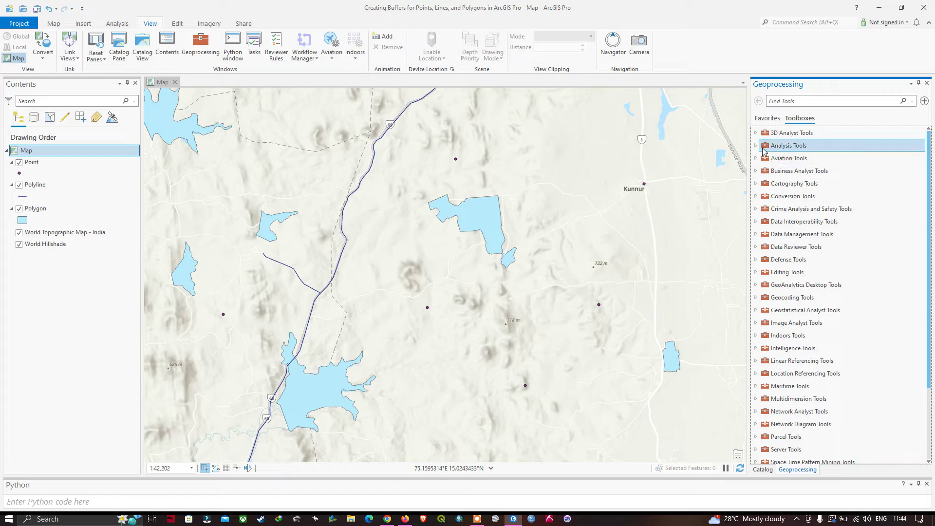
pyautogui.click(756, 145)
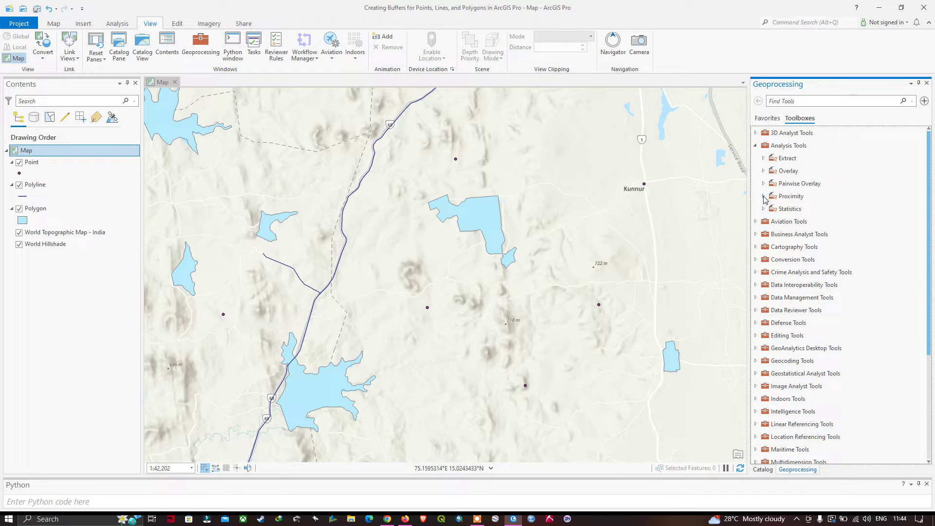
pyautogui.click(764, 196)
pyautogui.click(795, 210)
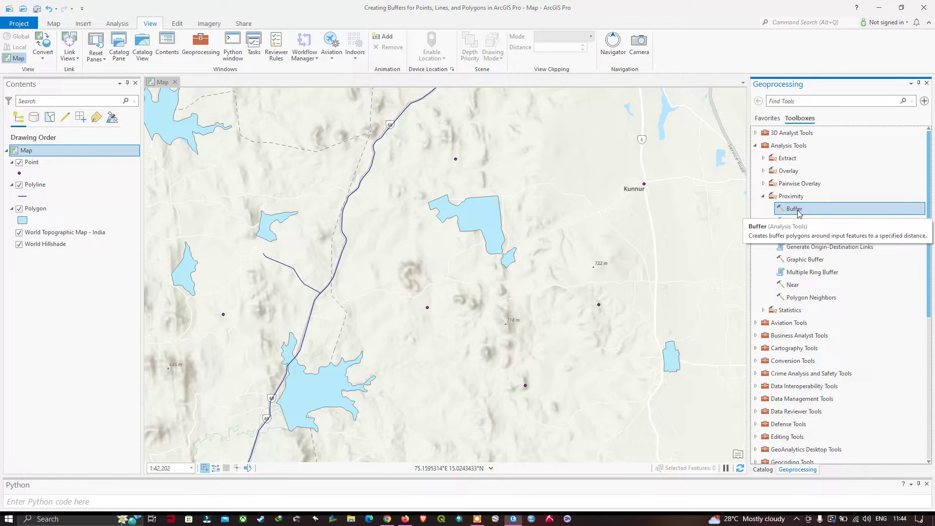
pyautogui.click(797, 213)
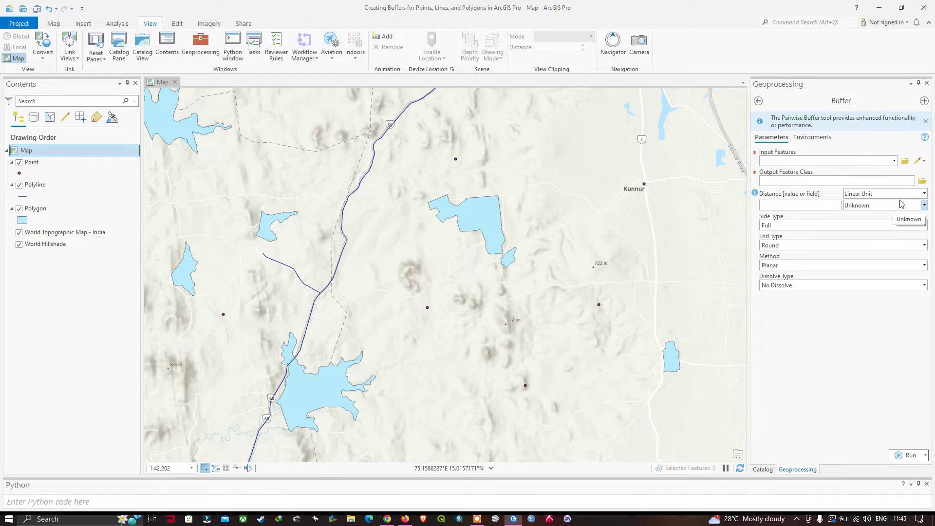
# Use the Point layer as the buffer input and save the output as Point_buffer in the shapefiles folder.
pyautogui.click(896, 161)
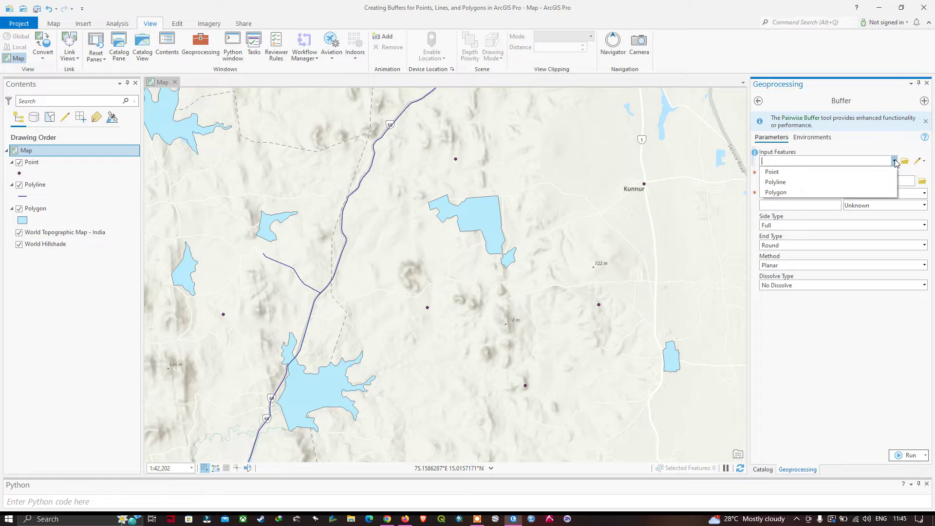
pyautogui.click(779, 172)
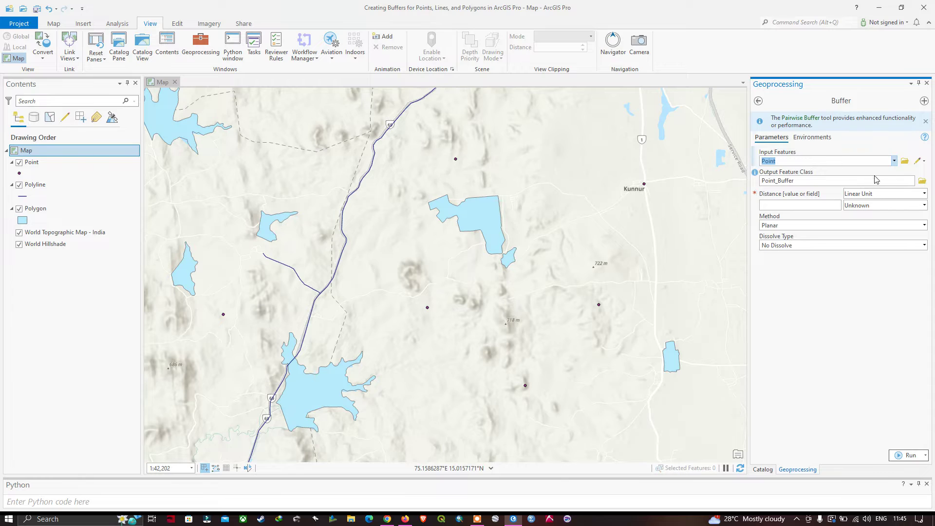
pyautogui.click(923, 182)
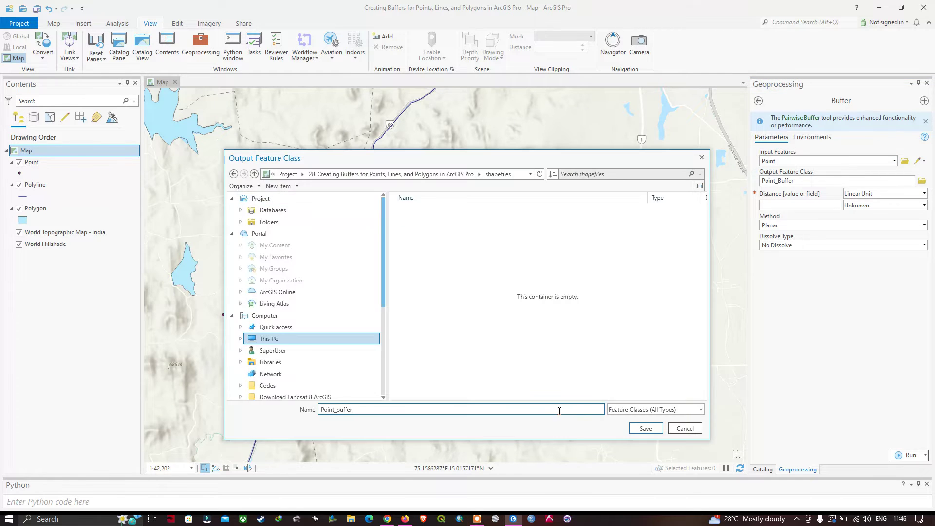
pyautogui.click(641, 428)
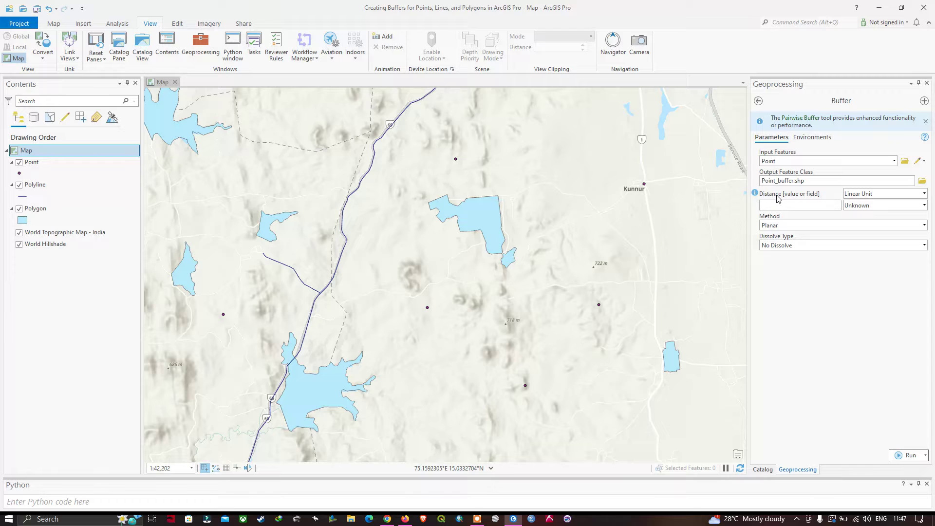
# Set the buffer distance to 3 kilometers and run the Buffer tool on the points.
pyautogui.click(836, 205)
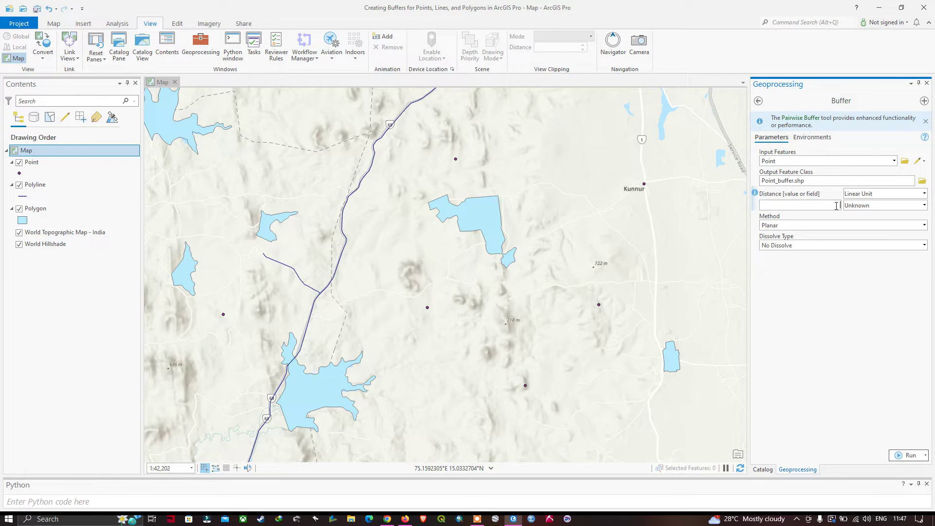
pyautogui.click(925, 210)
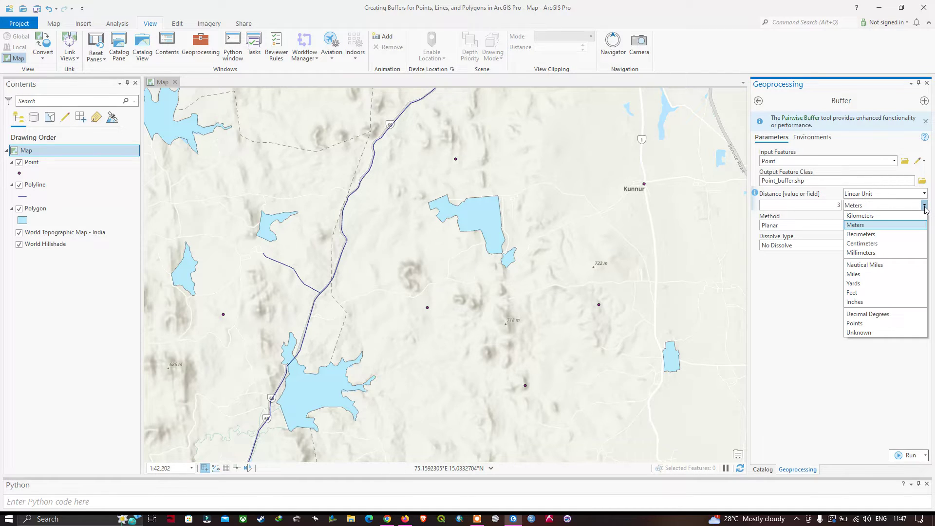
pyautogui.click(873, 217)
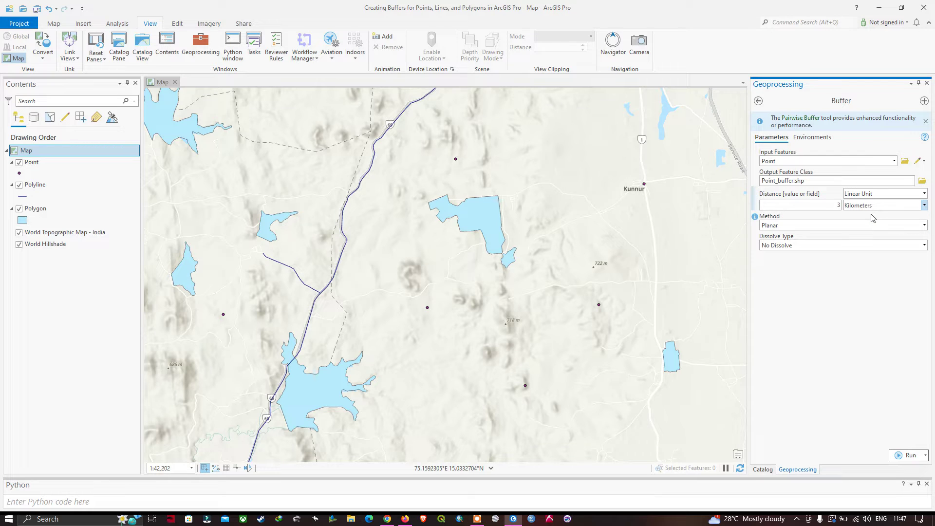
pyautogui.click(905, 456)
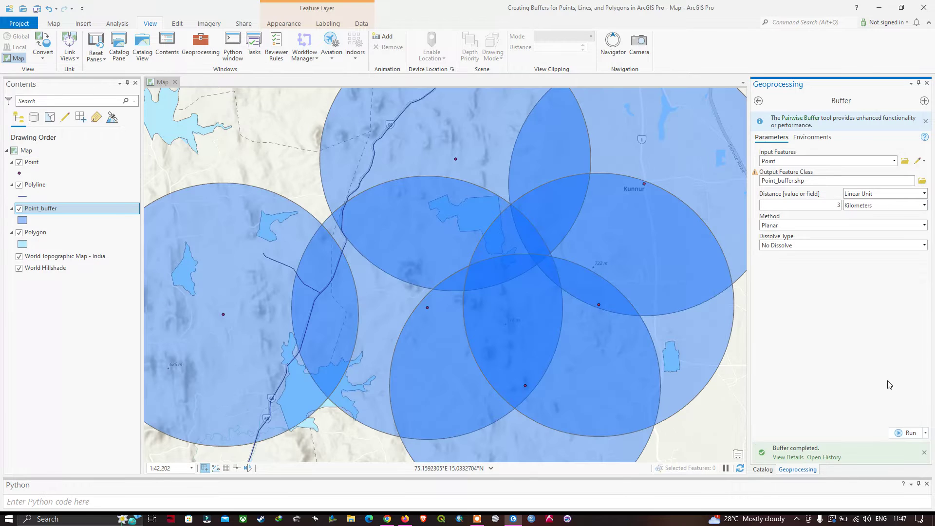
pyautogui.scroll(-2, 653, 335)
pyautogui.moveTo(728, 341); pyautogui.dragTo(654, 303)
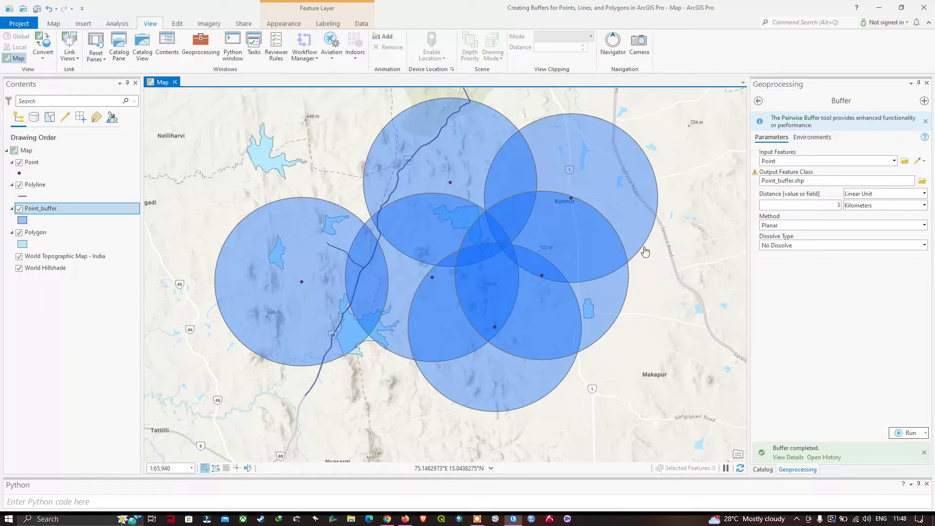
# Start a Multiple Ring Buffer on the Point layer with the output saved as Point_multi_ring_buffer in the shapefiles folder.
pyautogui.click(759, 102)
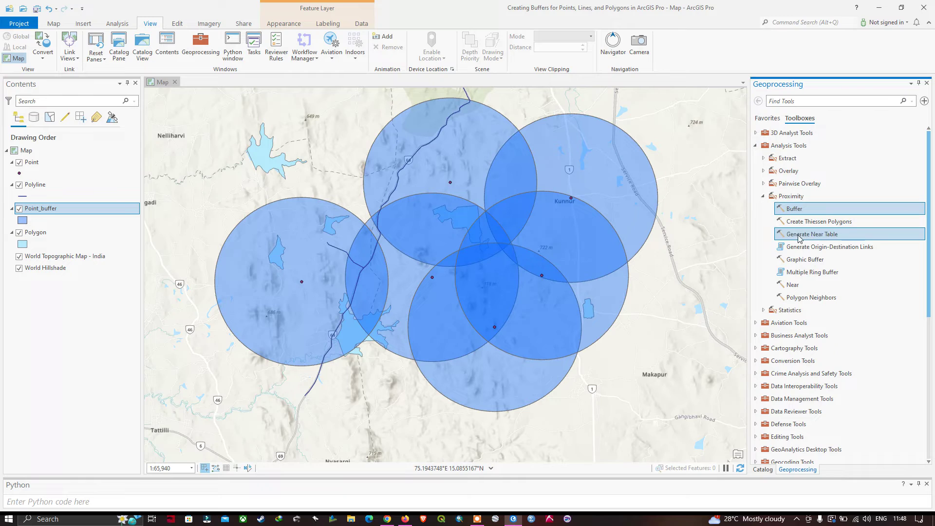
pyautogui.click(813, 274)
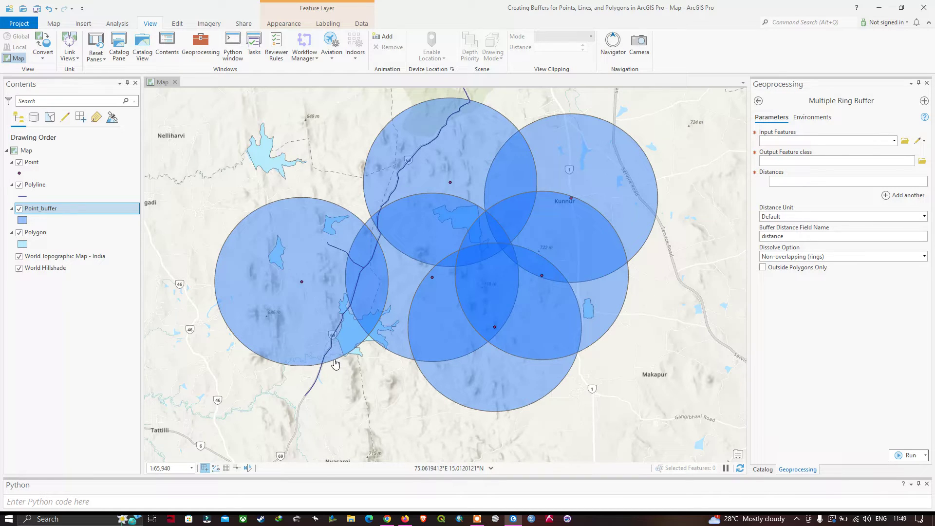
pyautogui.click(894, 141)
pyautogui.click(784, 155)
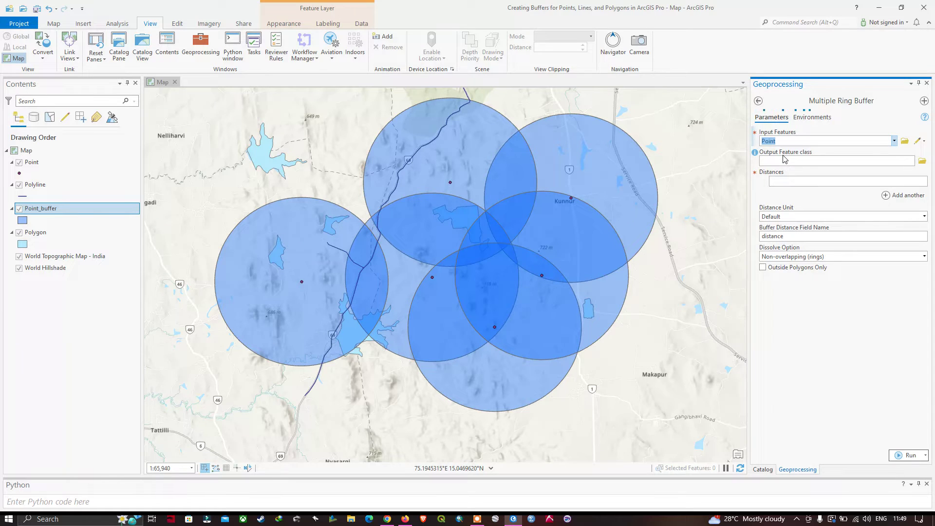
pyautogui.click(924, 163)
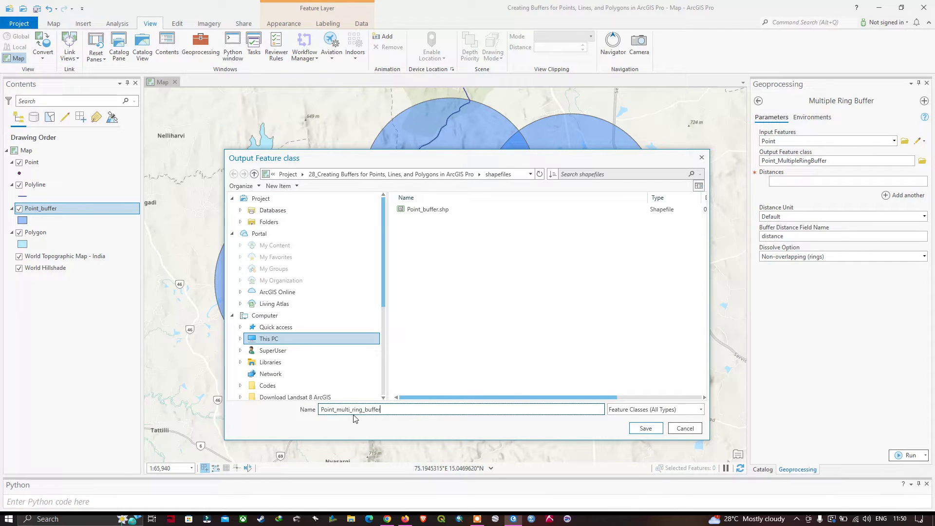
pyautogui.click(646, 428)
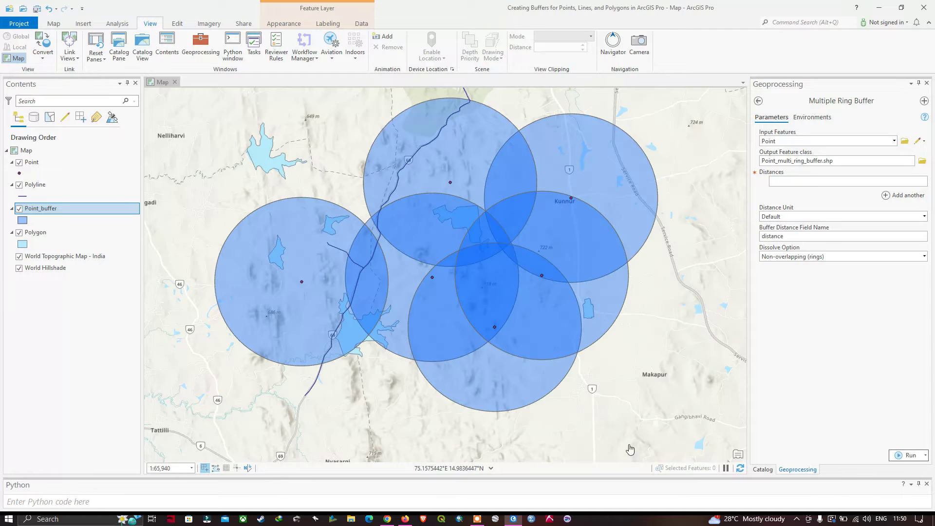
# Enter five ring distances of 1, 2, 3, 4 and 5 for the multiple ring buffer.
pyautogui.click(907, 195)
pyautogui.click(884, 185)
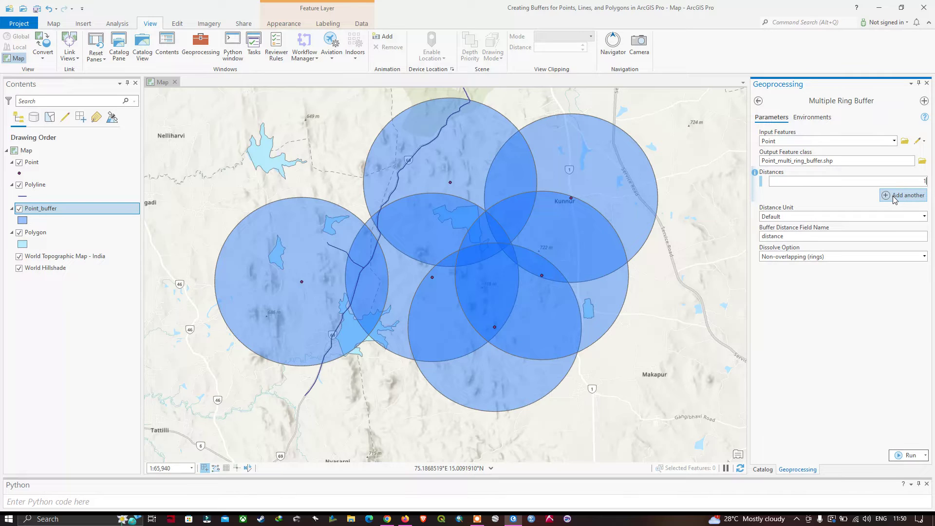
pyautogui.click(887, 196)
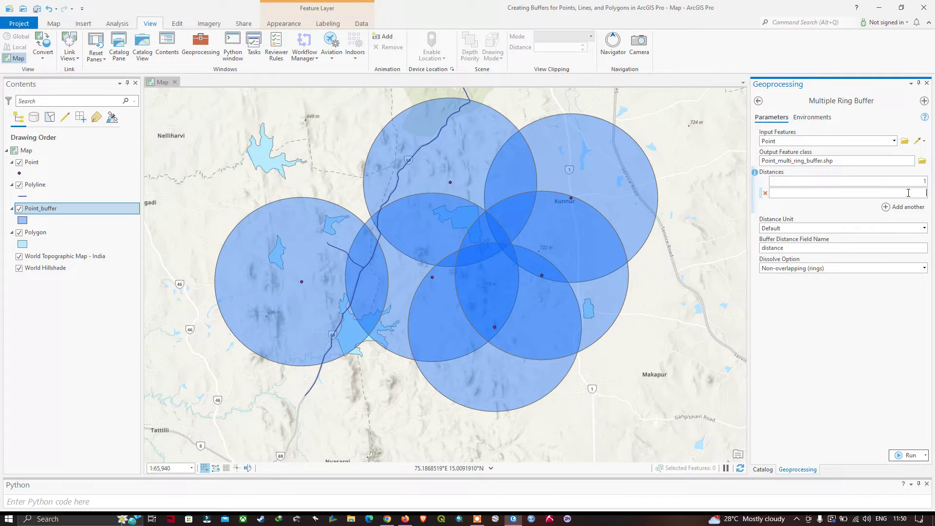
pyautogui.click(893, 207)
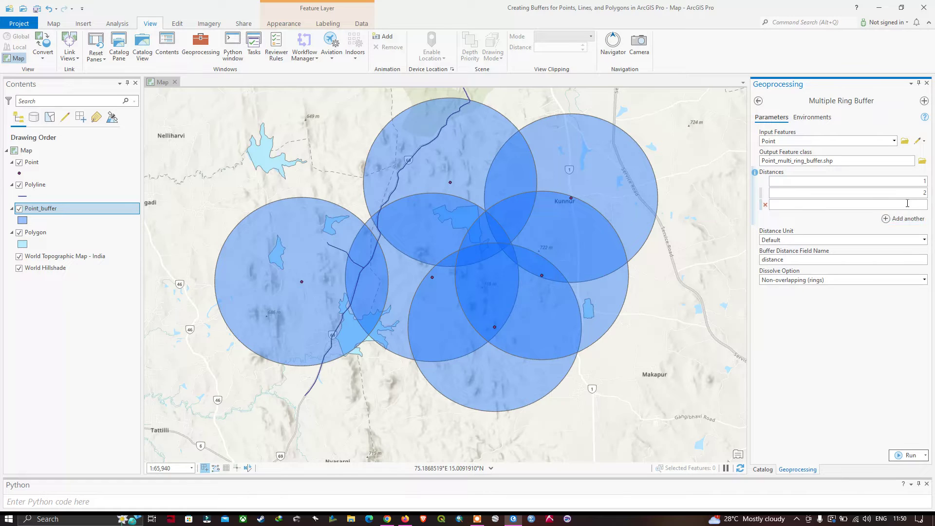
pyautogui.write('3')
pyautogui.click(904, 218)
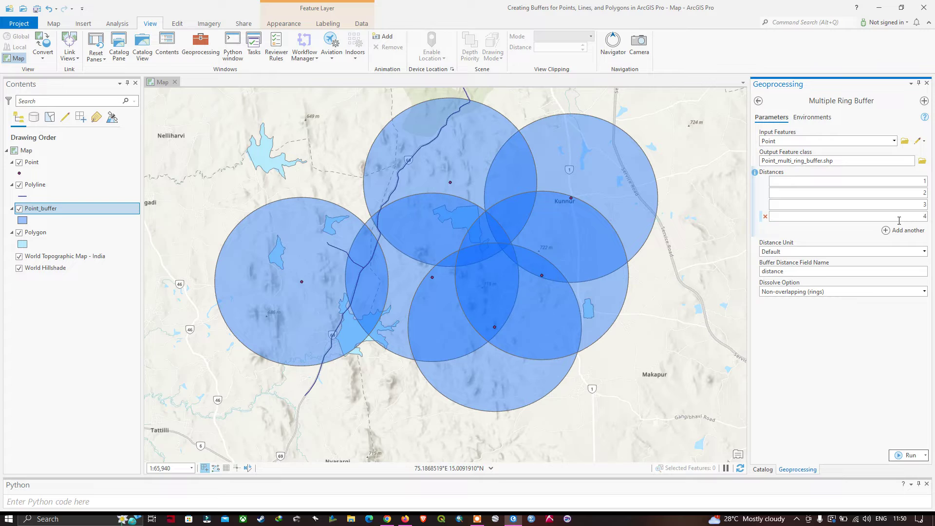
pyautogui.click(905, 230)
pyautogui.write('5')
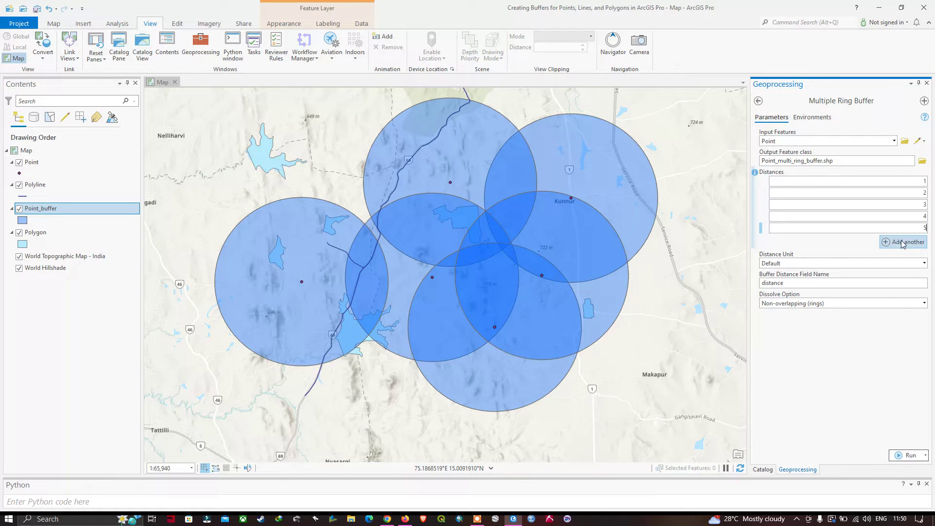
# Set the ring distance unit to Kilometers and run the Multiple Ring Buffer tool.
pyautogui.click(921, 264)
pyautogui.click(924, 264)
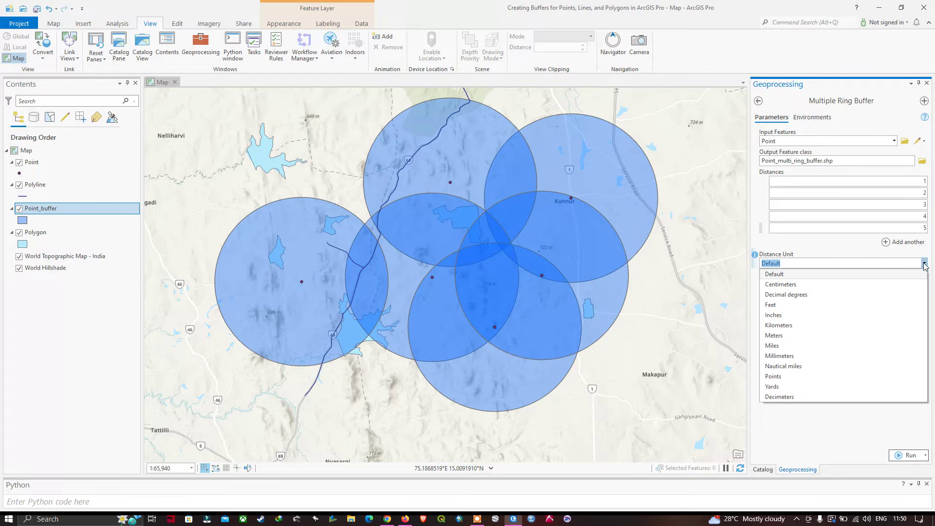
pyautogui.click(779, 326)
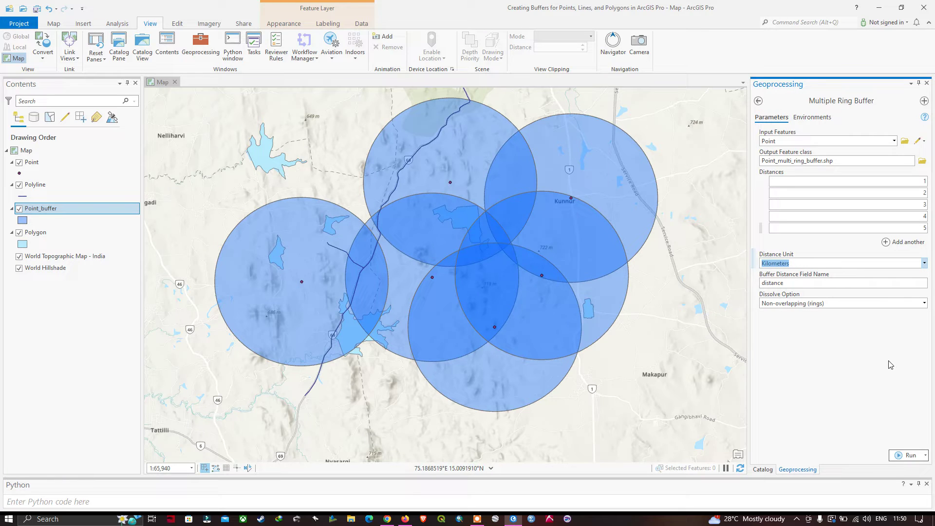
pyautogui.click(909, 457)
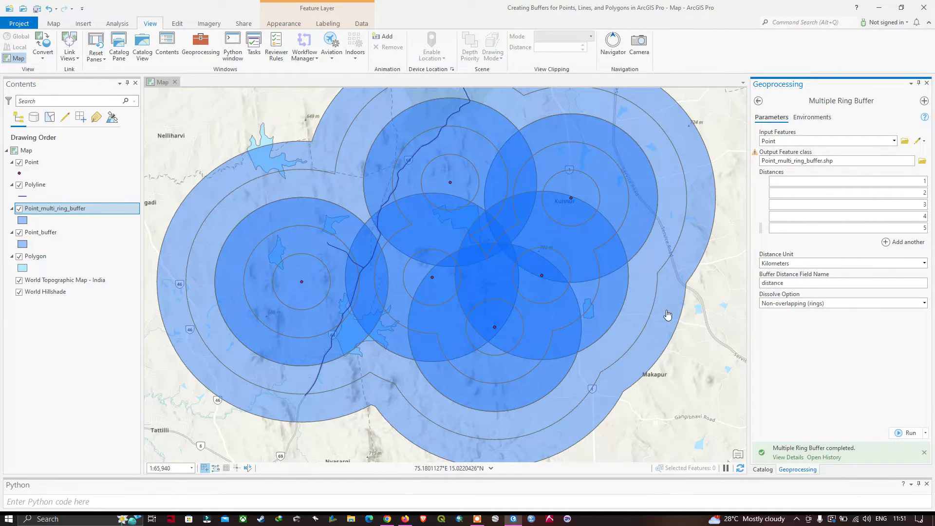
pyautogui.scroll(-1, 648, 310)
pyautogui.scroll(-1, 648, 309)
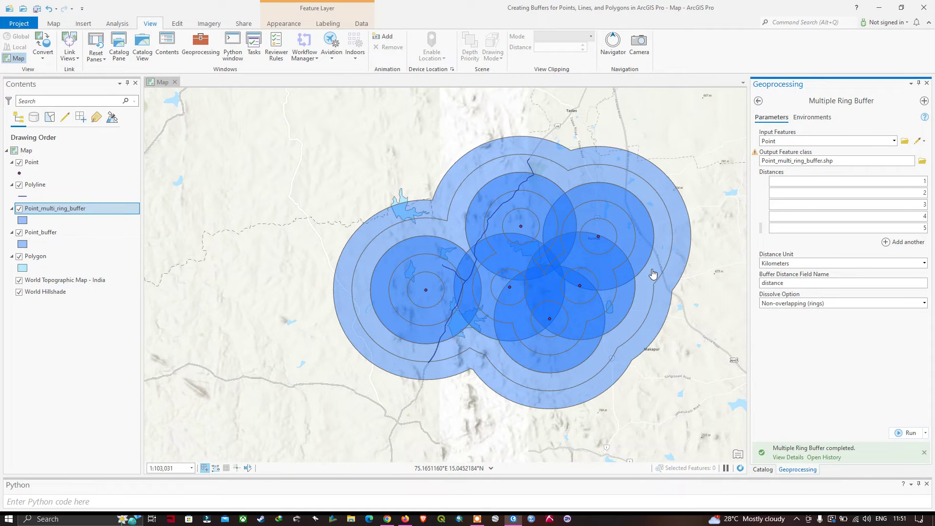
# Hide the Point_buffer and Point_multi_ring_buffer layers on the map.
pyautogui.moveTo(652, 272); pyautogui.dragTo(592, 272)
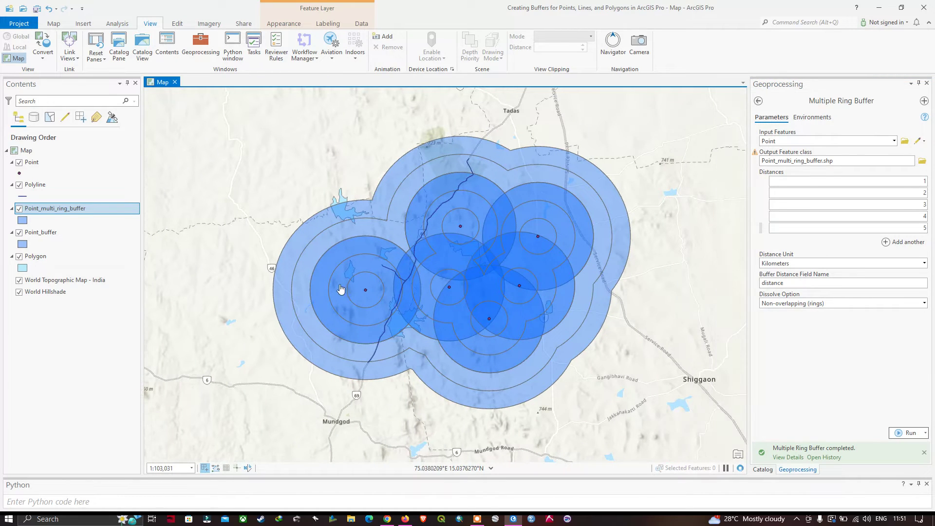
pyautogui.click(19, 232)
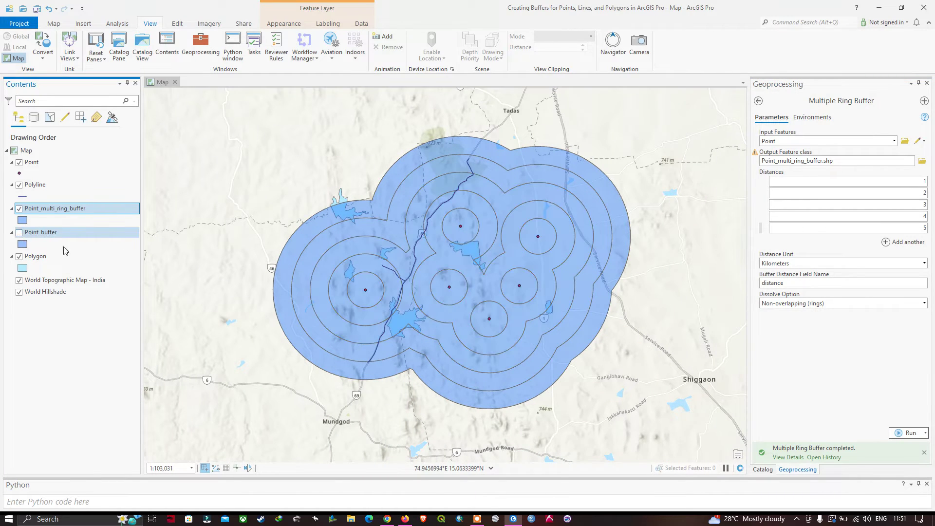
pyautogui.click(409, 291)
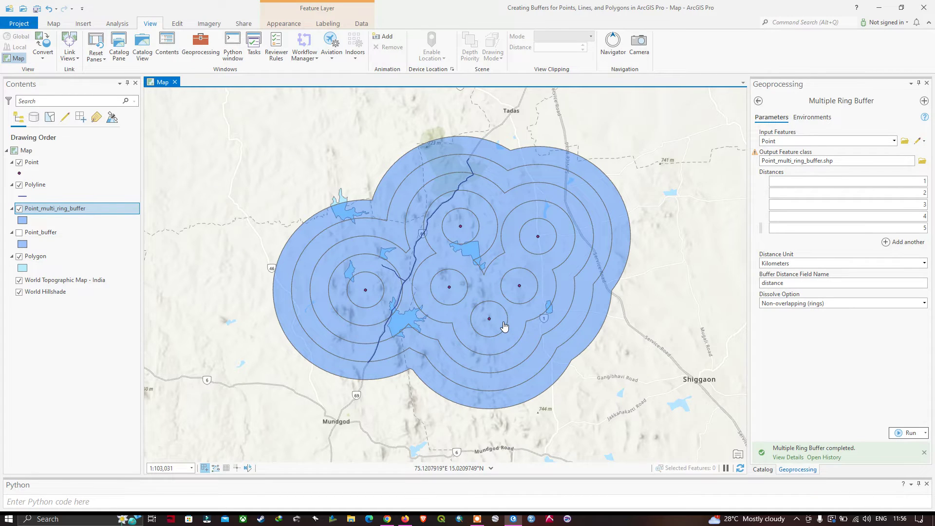
pyautogui.scroll(-1, 505, 327)
pyautogui.scroll(1, 504, 325)
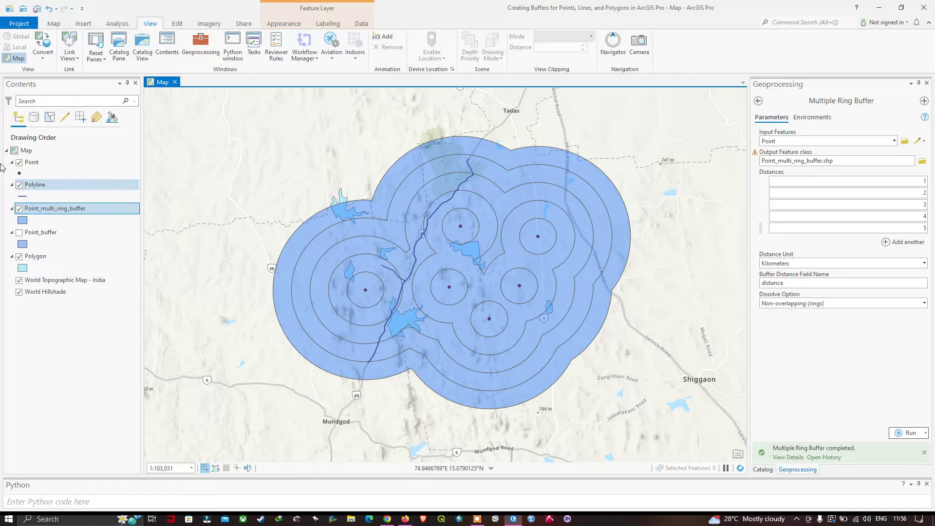
pyautogui.click(19, 207)
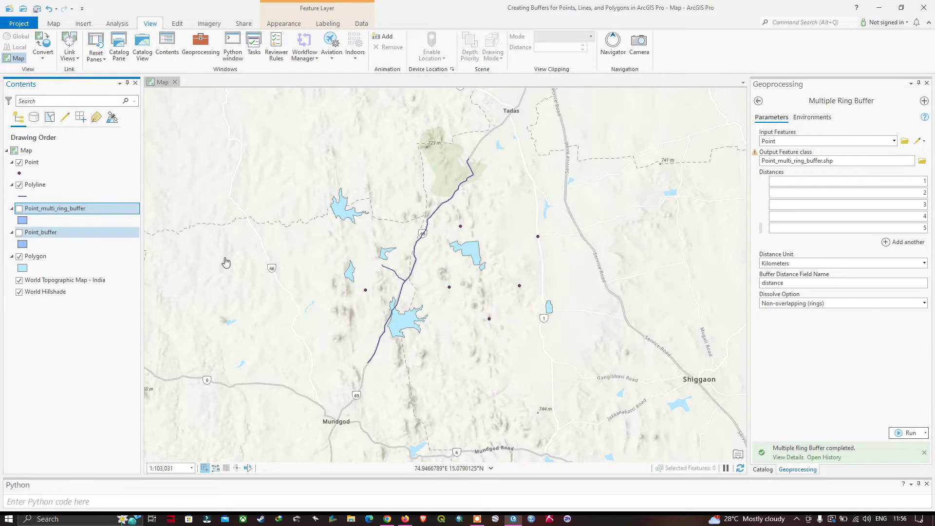
pyautogui.scroll(1, 455, 247)
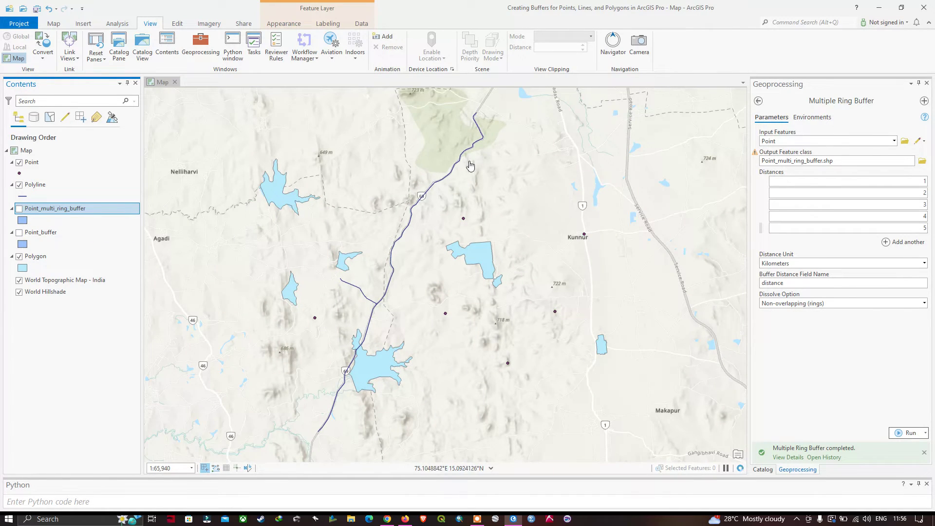
pyautogui.click(627, 278)
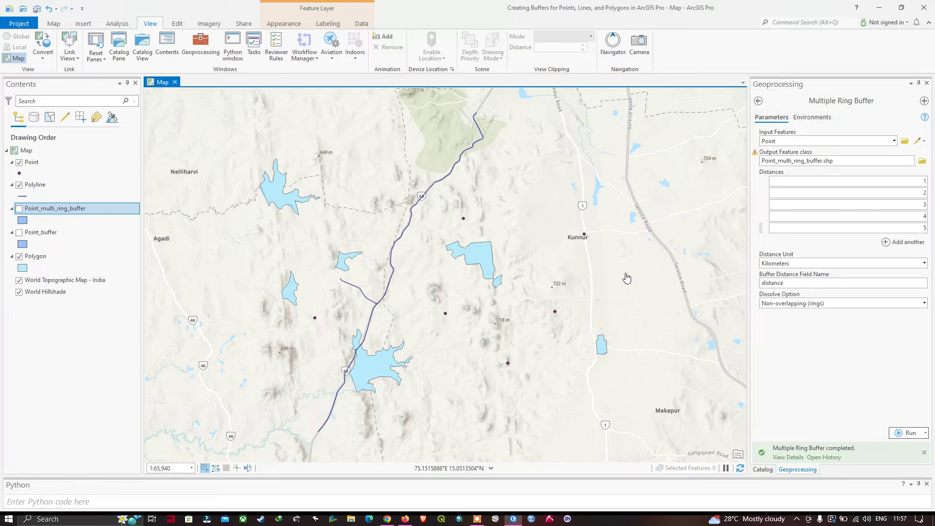
# Start a Buffer on the Polyline layer with the output saved as Polyline_buffer in the shapefiles folder.
pyautogui.click(758, 100)
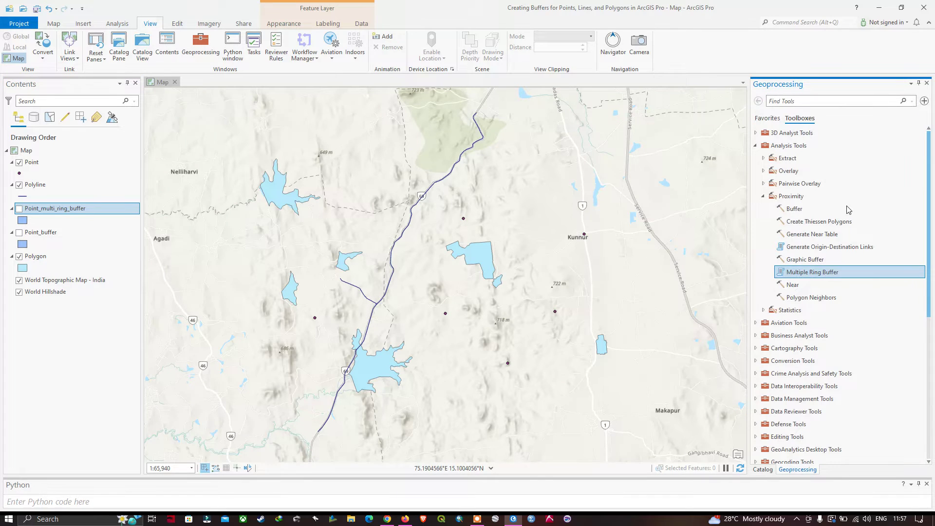
pyautogui.click(792, 210)
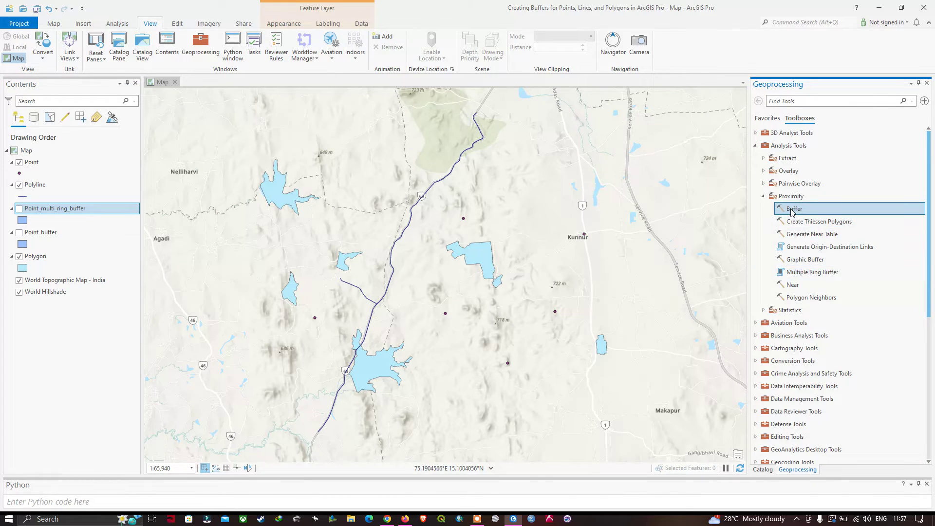
pyautogui.doubleClick(792, 210)
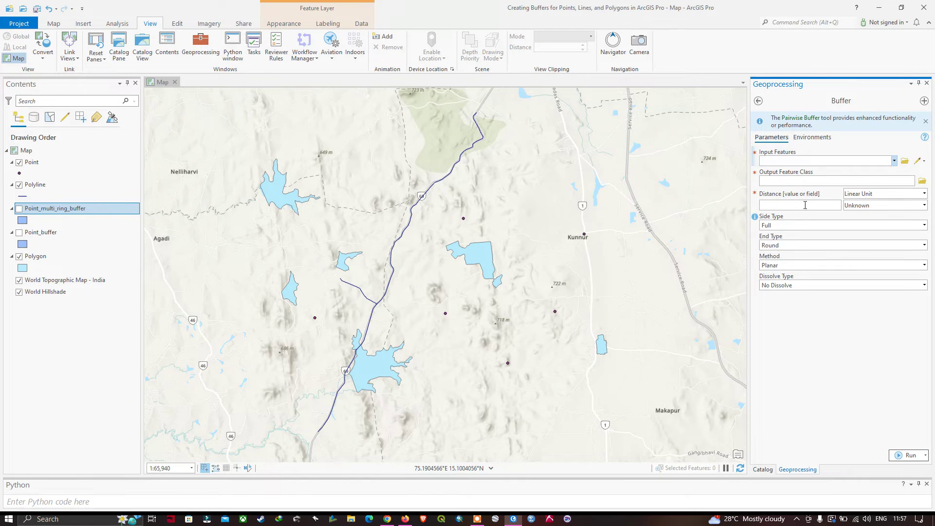
pyautogui.click(894, 163)
pyautogui.click(796, 182)
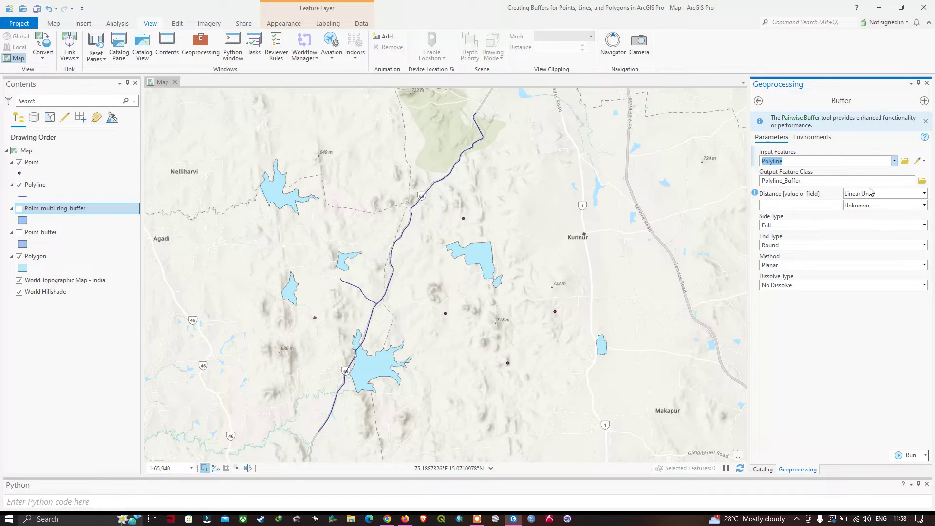
pyautogui.click(923, 182)
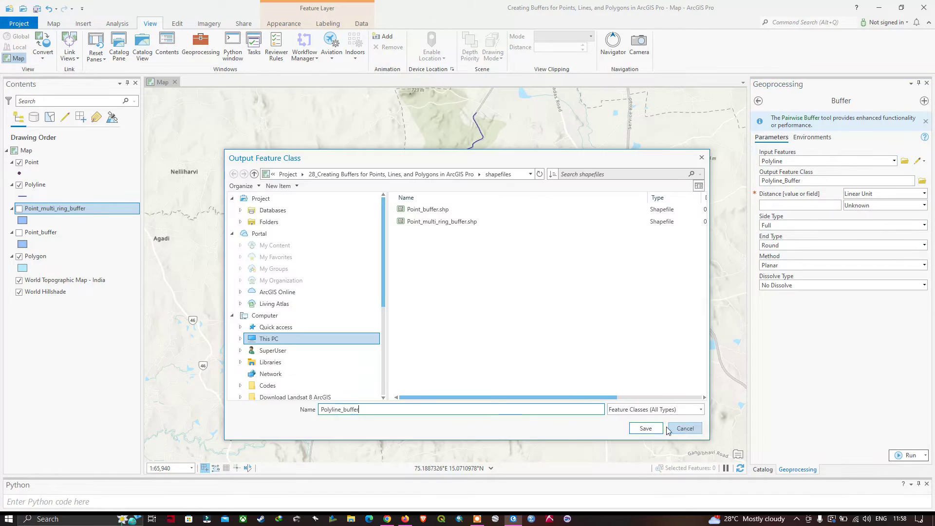
pyautogui.click(651, 430)
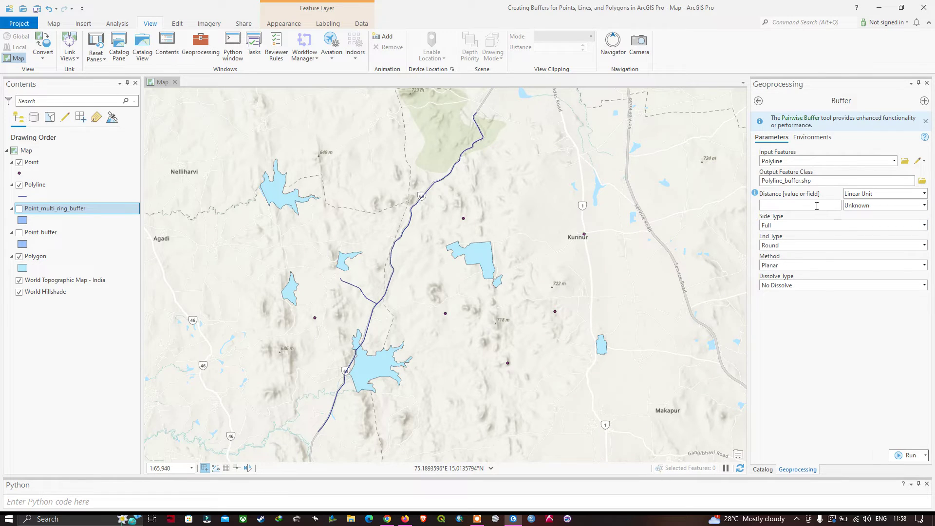
# Set the buffer distance to 1 kilometer with the Round end type and run the Buffer tool on the polylines.
pyautogui.click(836, 205)
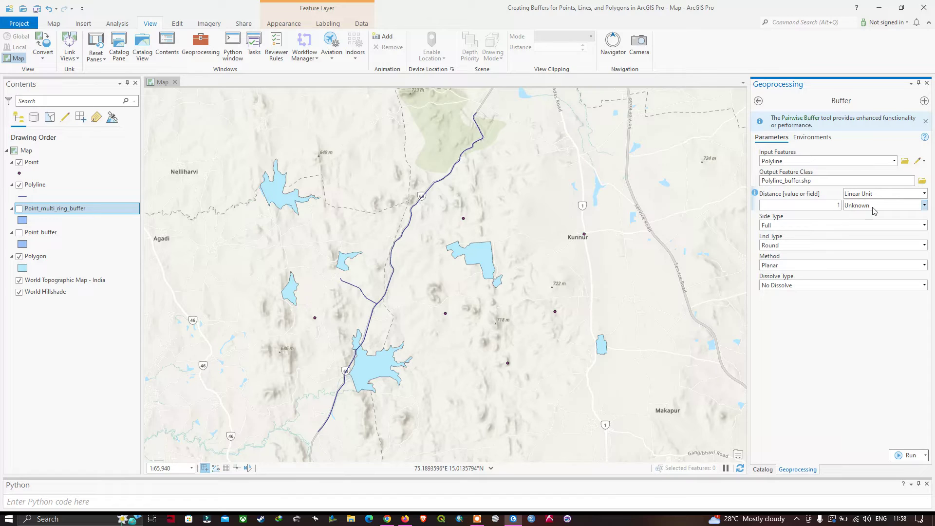
pyautogui.click(924, 206)
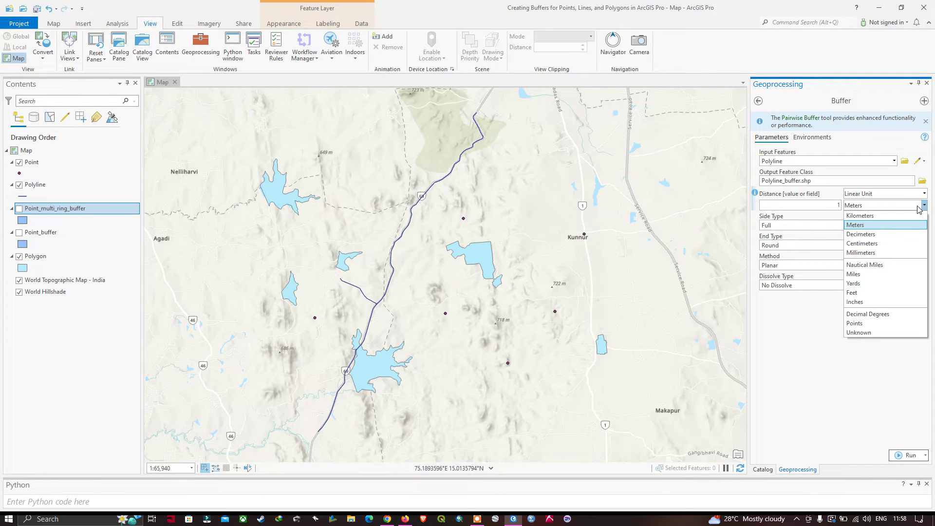
pyautogui.click(863, 216)
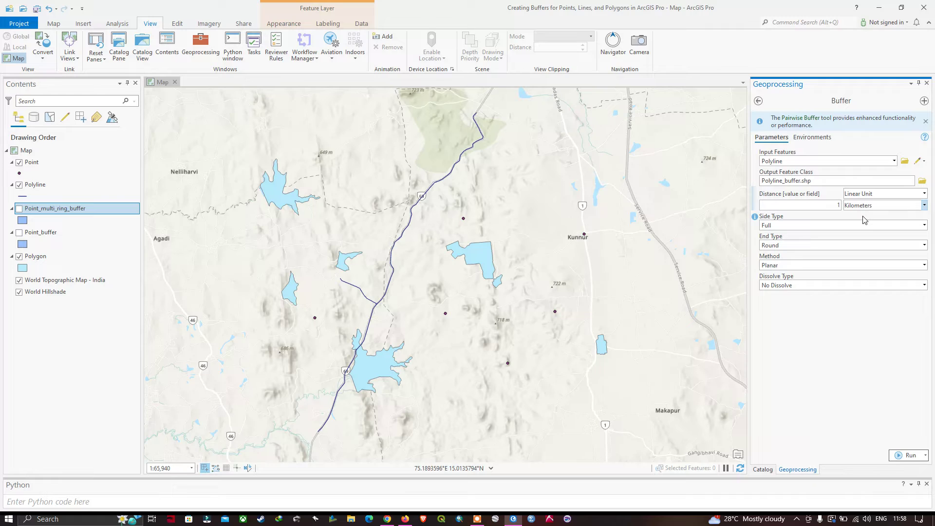
pyautogui.click(925, 245)
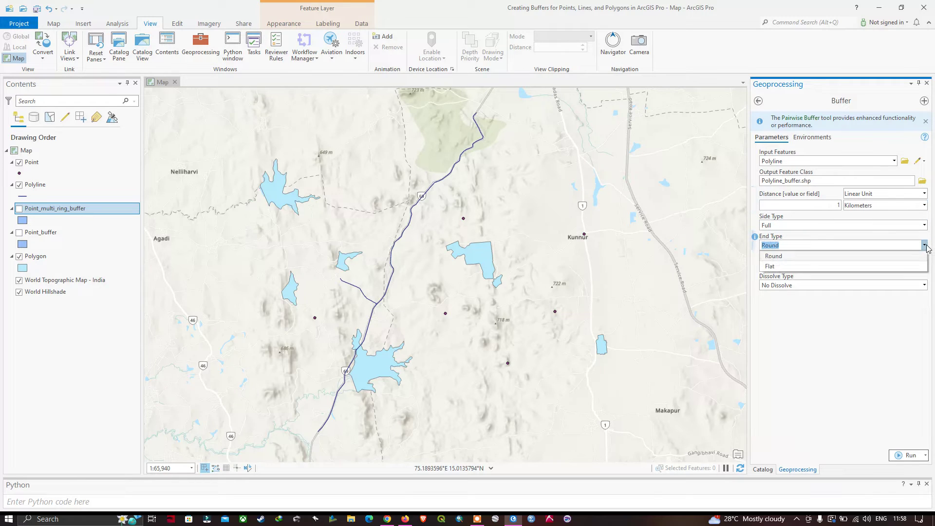
pyautogui.click(781, 257)
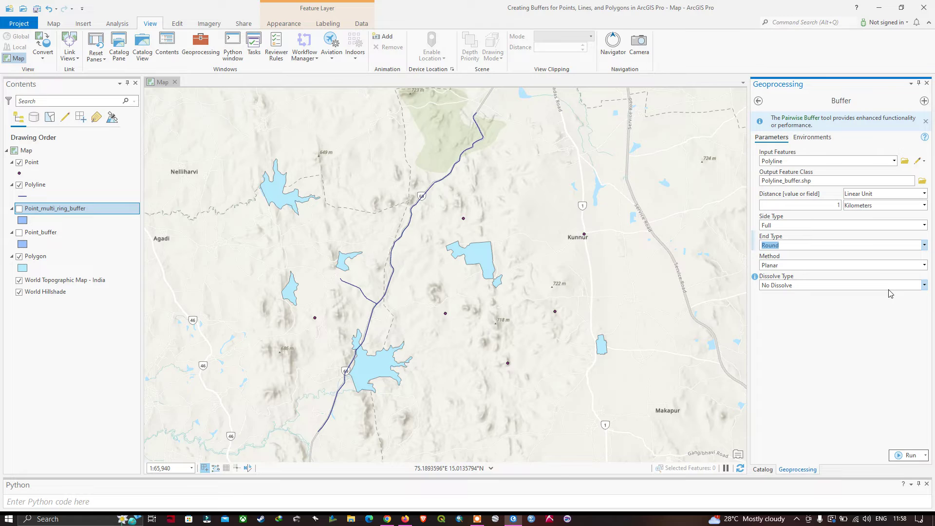
pyautogui.click(909, 457)
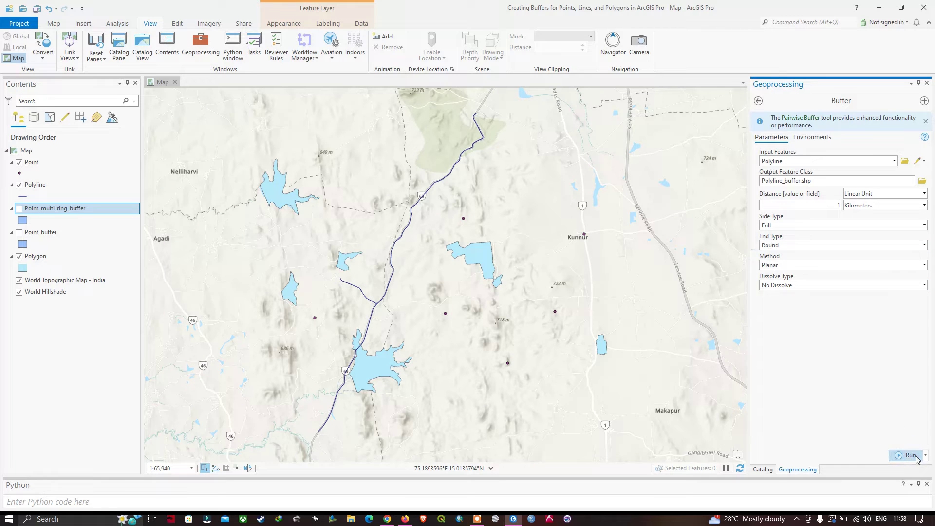
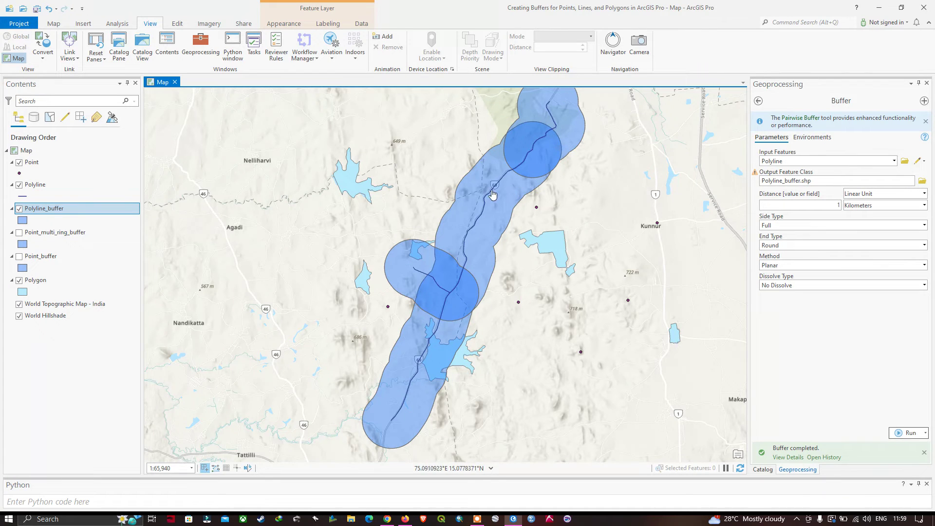
# Examine the polyline buffer on the map, including its ends and the overlaps between road segments.
pyautogui.scroll(2, 431, 351)
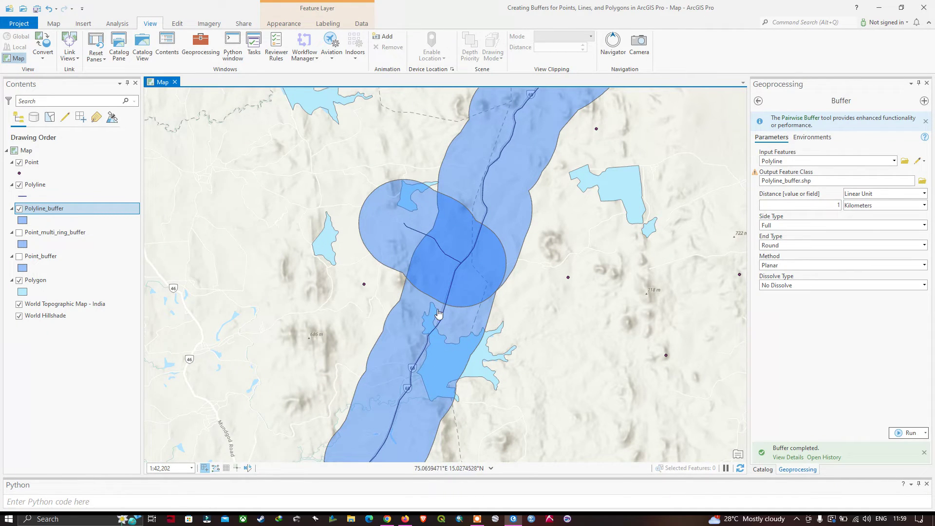
pyautogui.scroll(-2, 448, 312)
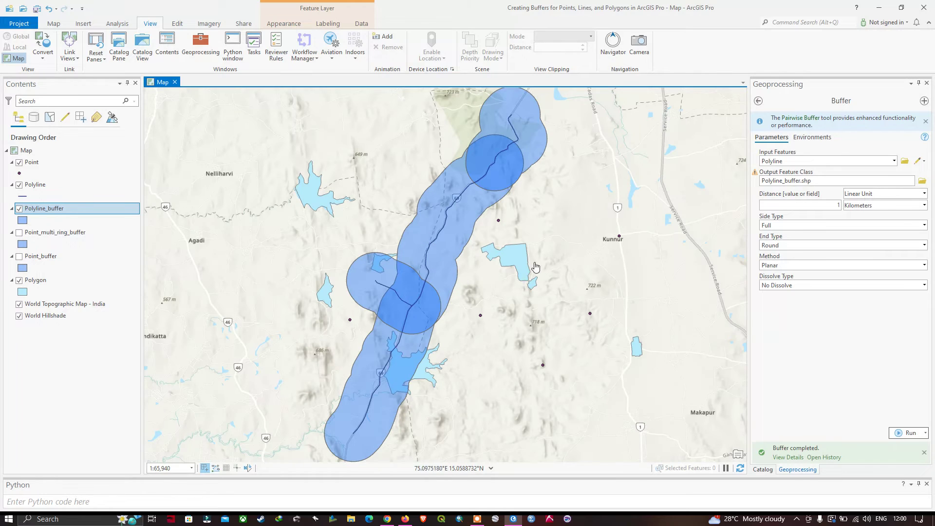
pyautogui.scroll(2, 460, 266)
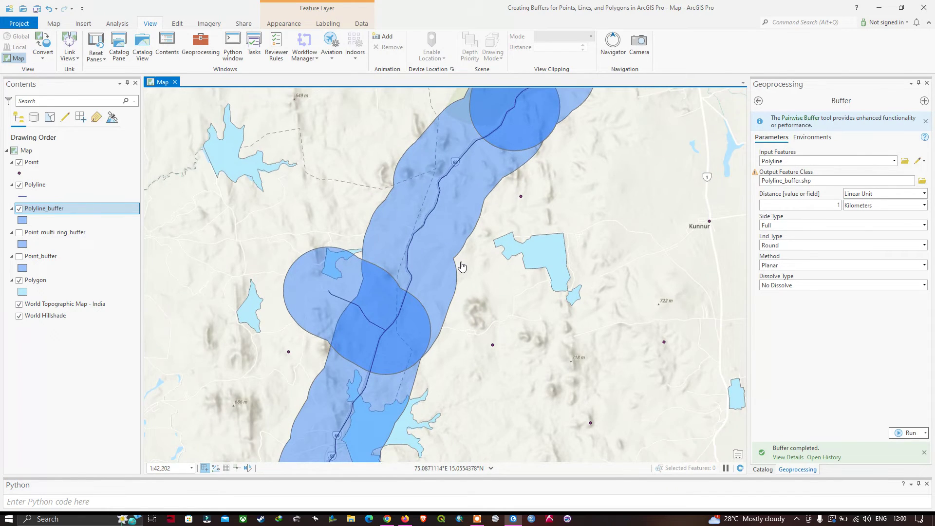
pyautogui.scroll(-2, 461, 266)
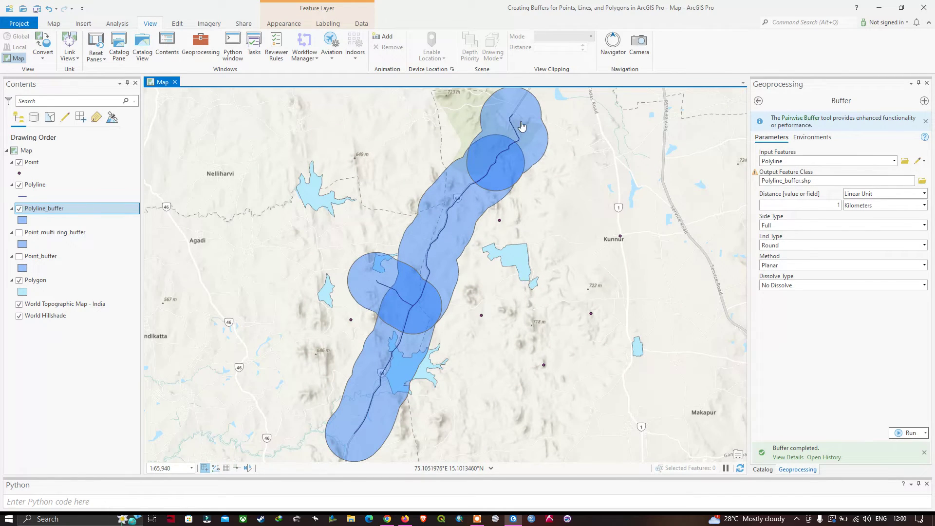
pyautogui.moveTo(522, 127); pyautogui.dragTo(541, 127)
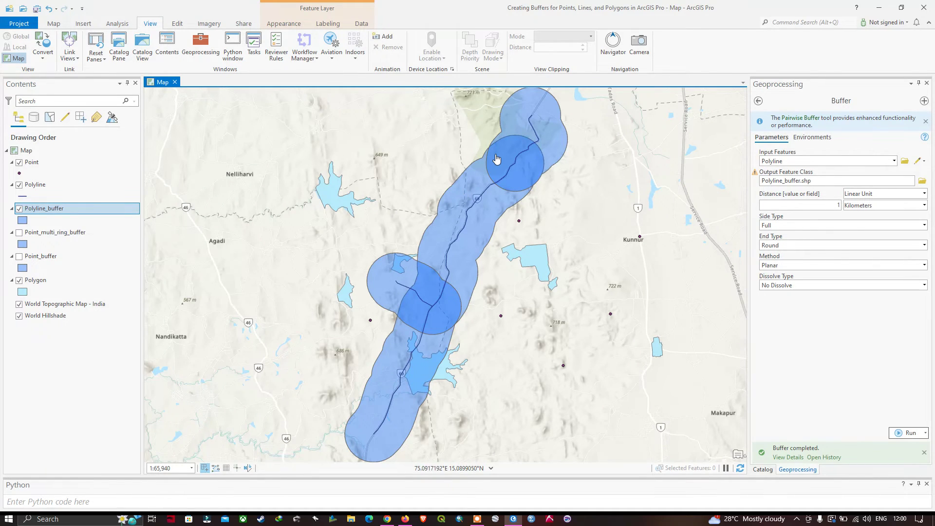
pyautogui.scroll(2, 497, 159)
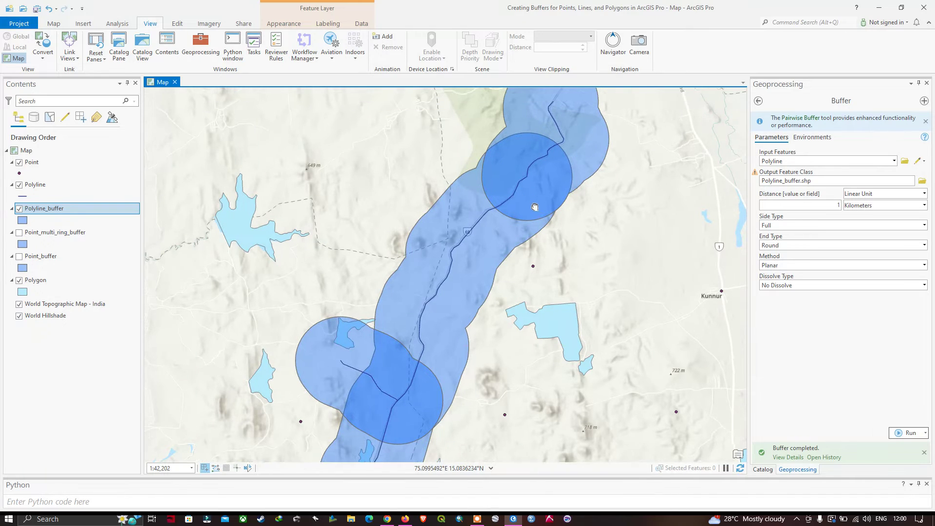
pyautogui.moveTo(535, 207); pyautogui.dragTo(535, 215)
pyautogui.moveTo(453, 306); pyautogui.dragTo(470, 271)
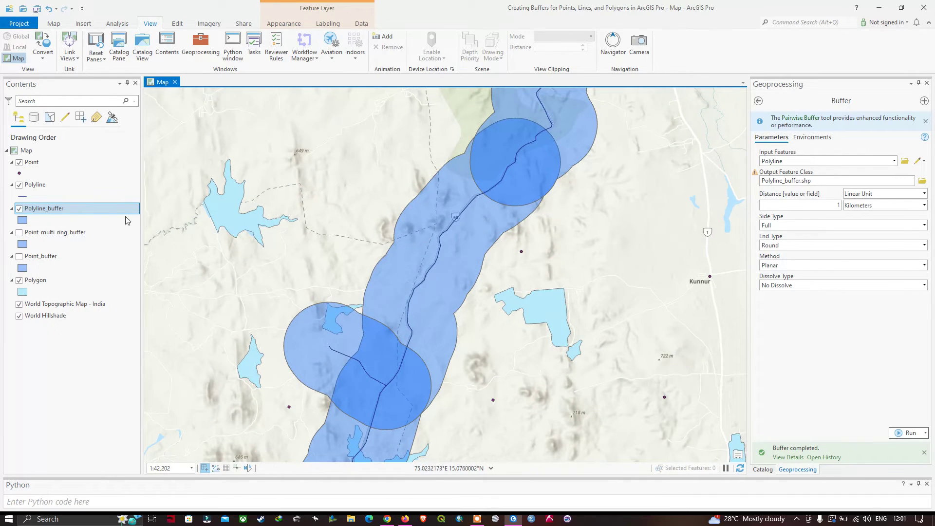
# Check the buffer distance field in the Polyline_buffer attribute table, and close the table.
pyautogui.rightClick(42, 214)
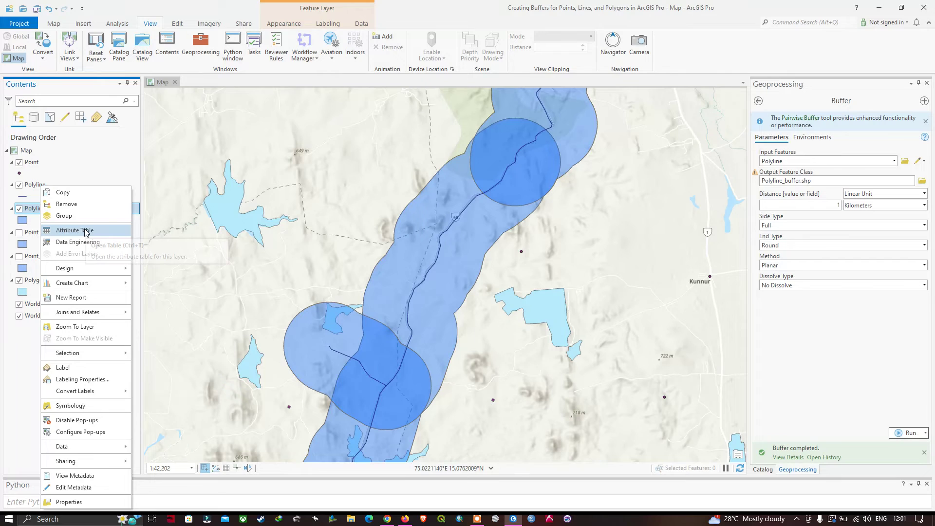
pyautogui.click(91, 231)
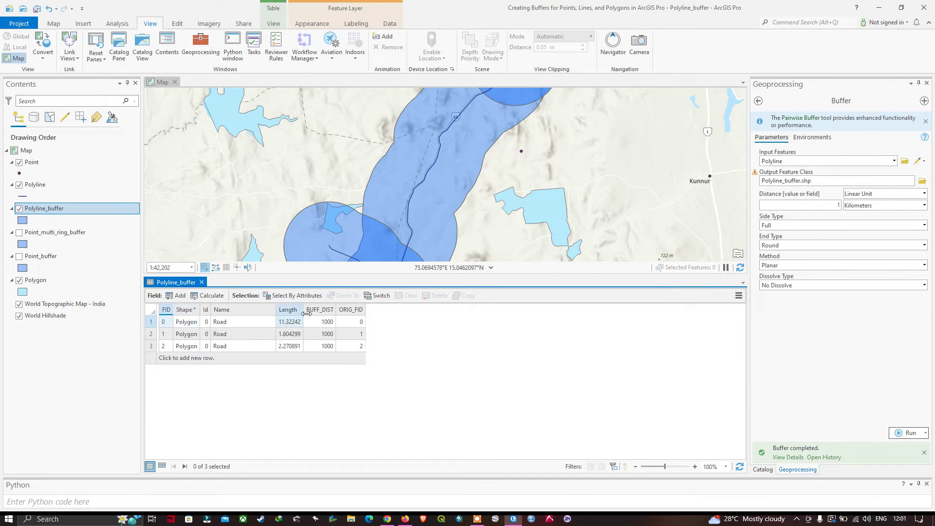
pyautogui.moveTo(333, 313)
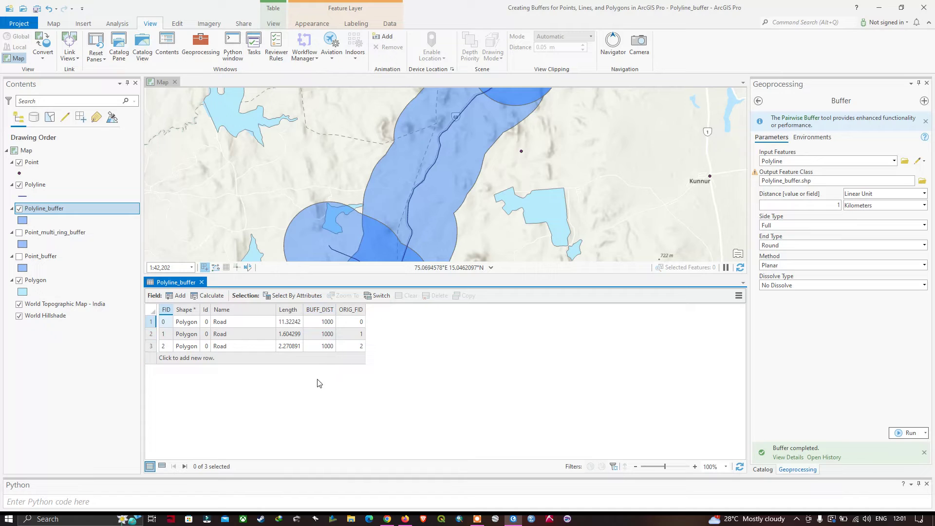
pyautogui.click(202, 282)
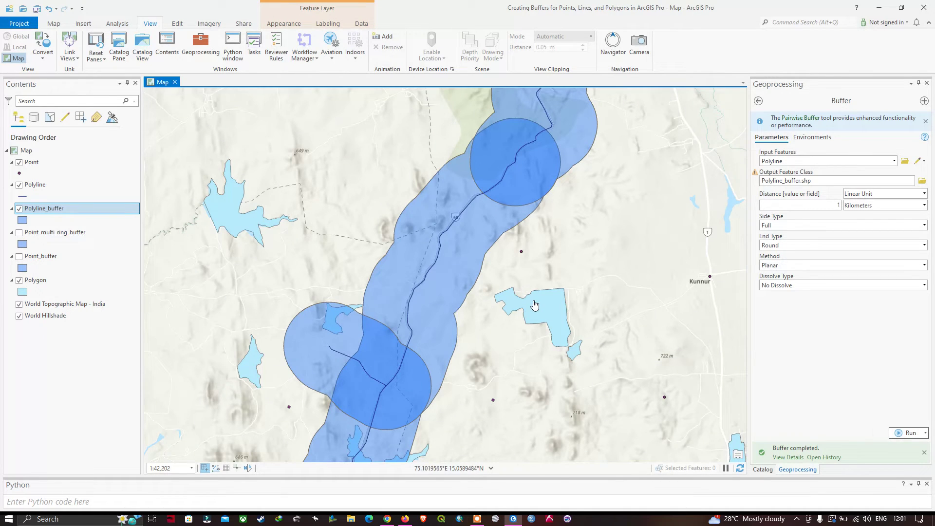
# Start a Buffer on the Polygon layer with the output saved as Polygon_buffer in the shapefiles folder.
pyautogui.moveTo(545, 248); pyautogui.dragTo(535, 212)
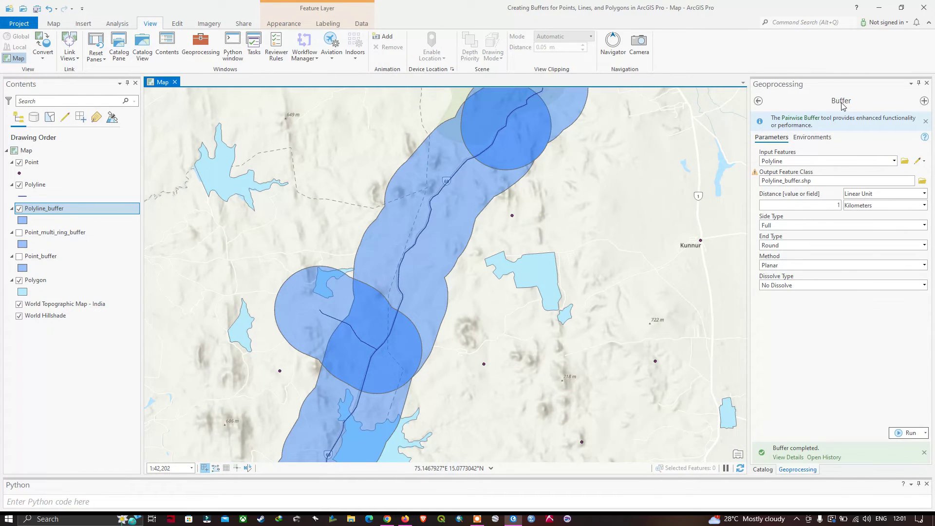
pyautogui.click(895, 161)
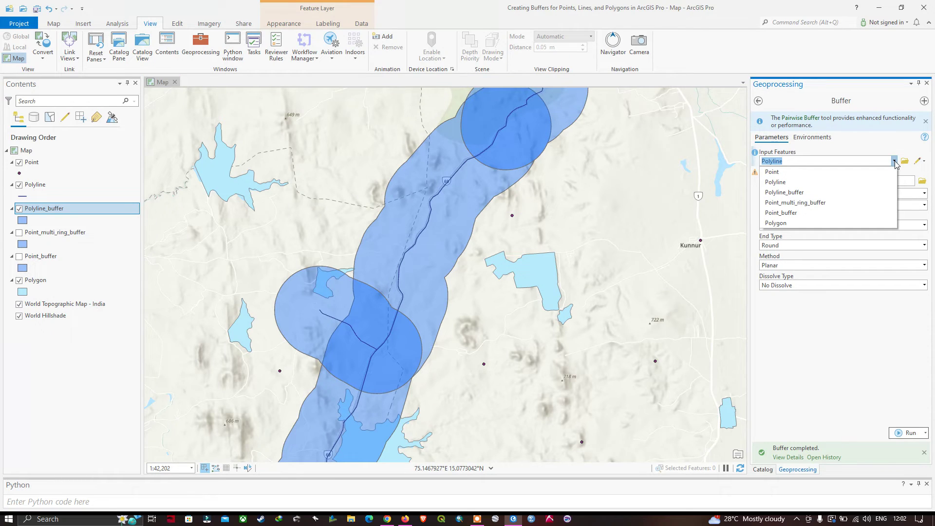
pyautogui.click(789, 224)
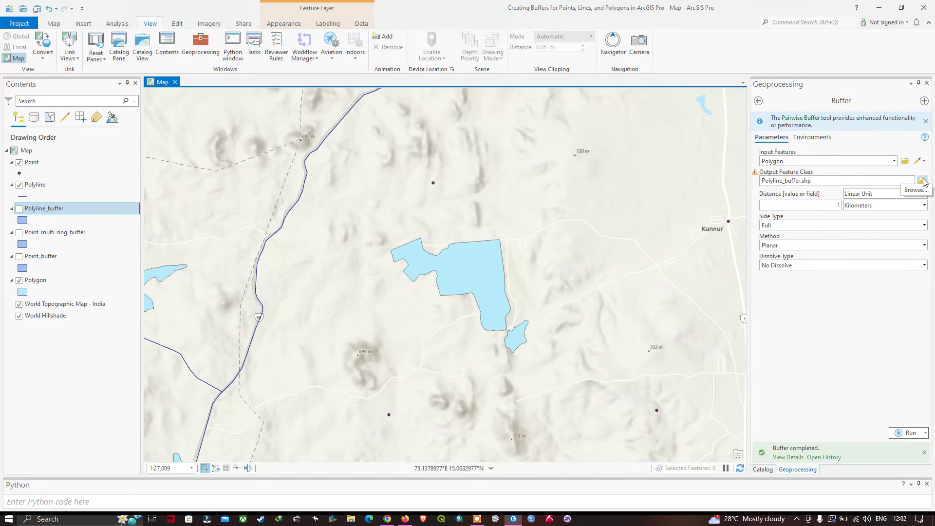
pyautogui.click(923, 181)
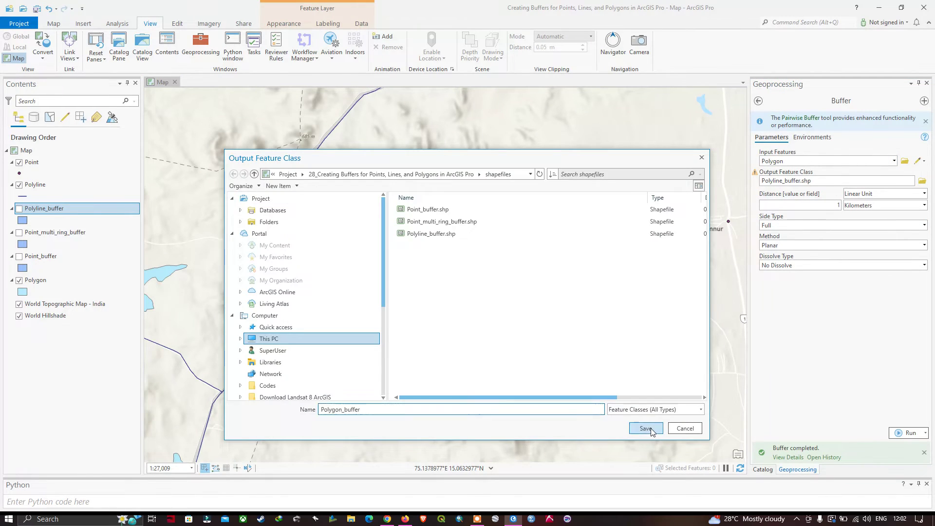
pyautogui.click(653, 428)
# Set the buffer distance to 500 meters with the Full side type and run the Buffer tool on the polygons.
pyautogui.click(839, 206)
pyautogui.press('BackSpace')
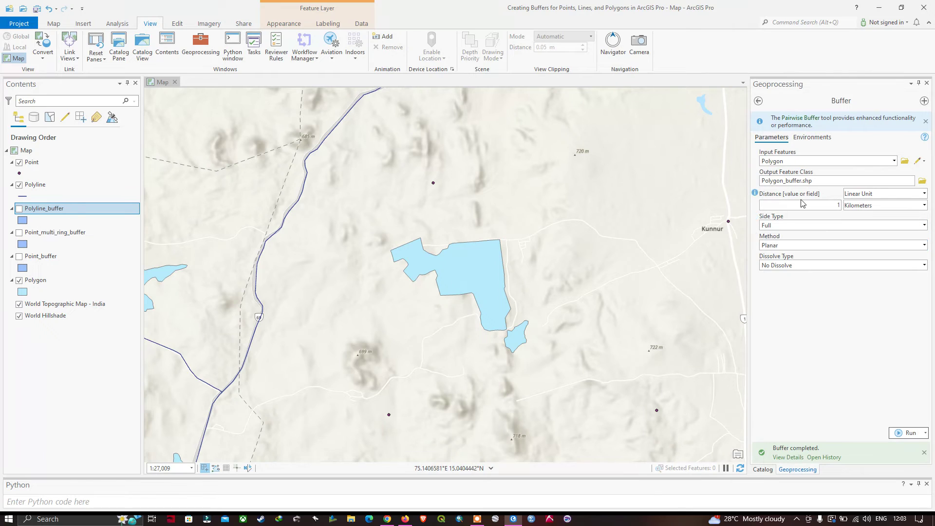
pyautogui.click(839, 205)
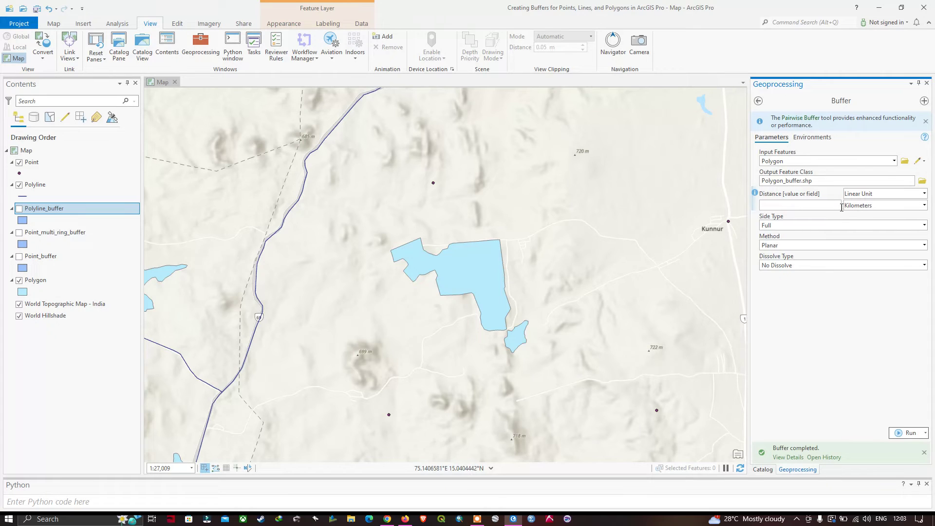
pyautogui.write('500')
pyautogui.click(924, 205)
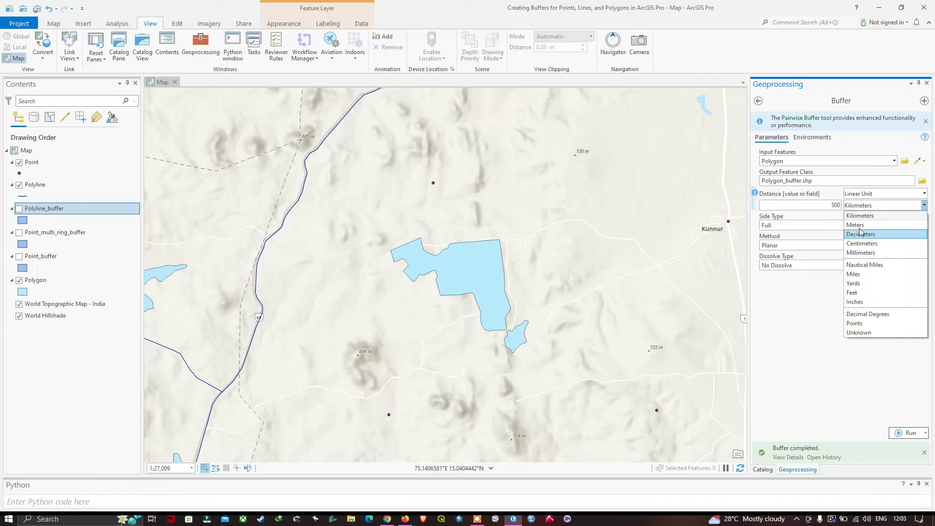
pyautogui.click(859, 225)
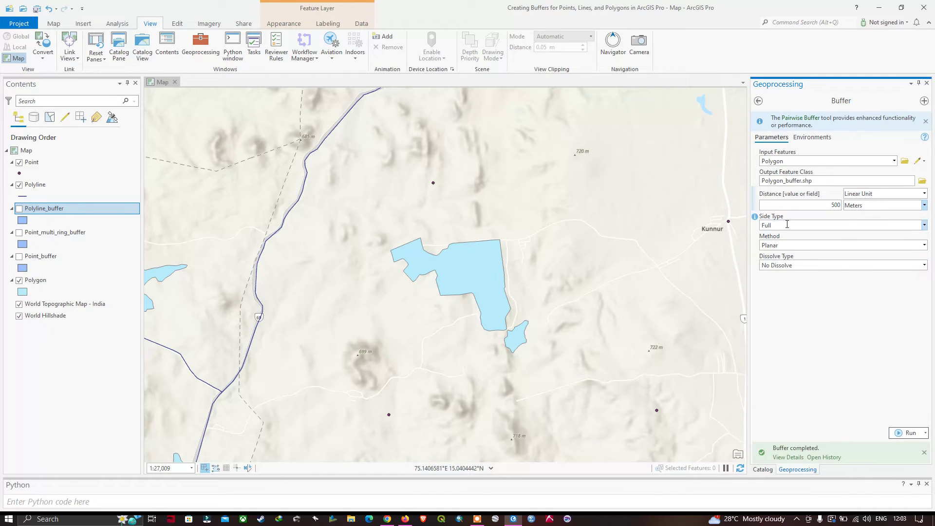
pyautogui.click(909, 434)
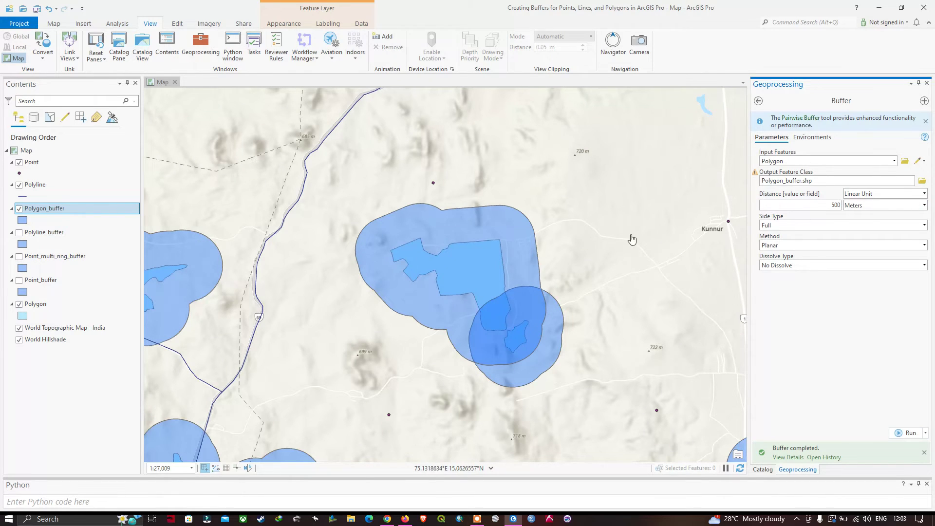
# Start a Multiple Ring Buffer on the Polygon layer with the output saved as Polygon_multiple_ring_buffer.
pyautogui.scroll(-5, 515, 267)
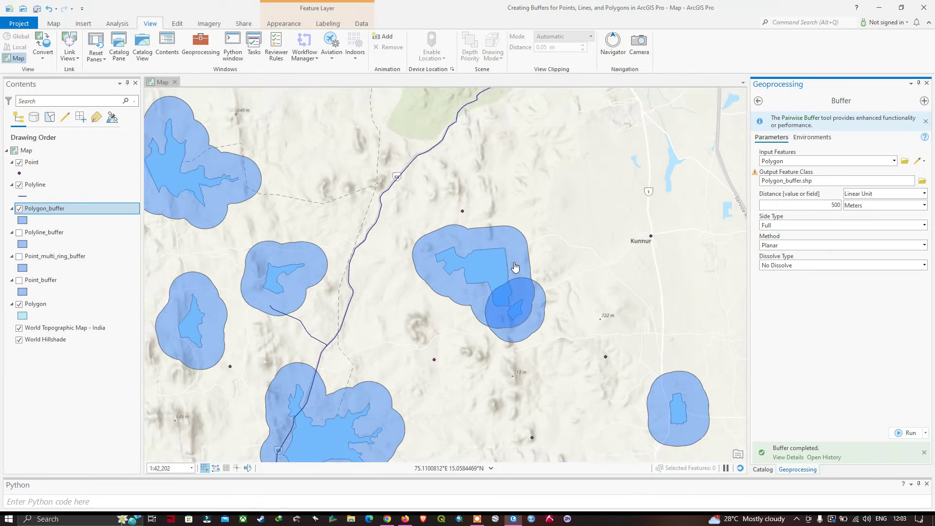
pyautogui.moveTo(427, 262); pyautogui.dragTo(533, 266)
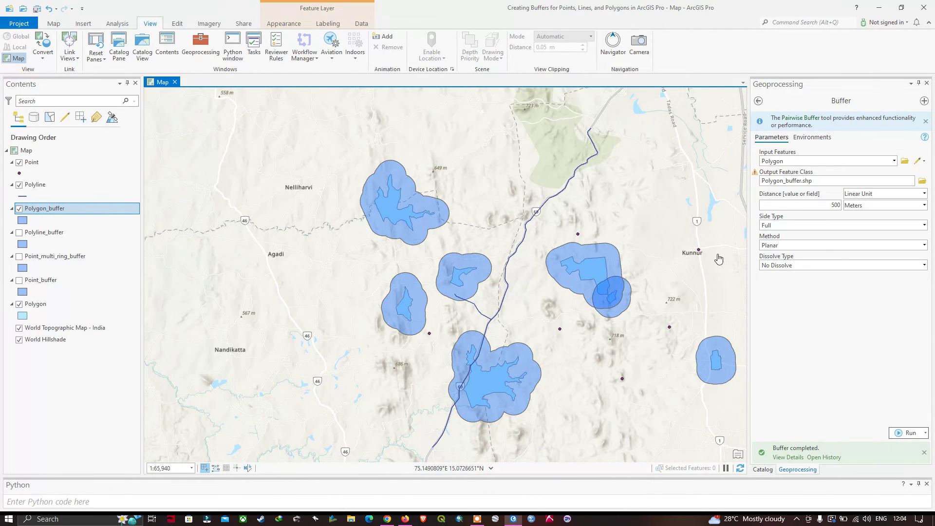
pyautogui.click(758, 102)
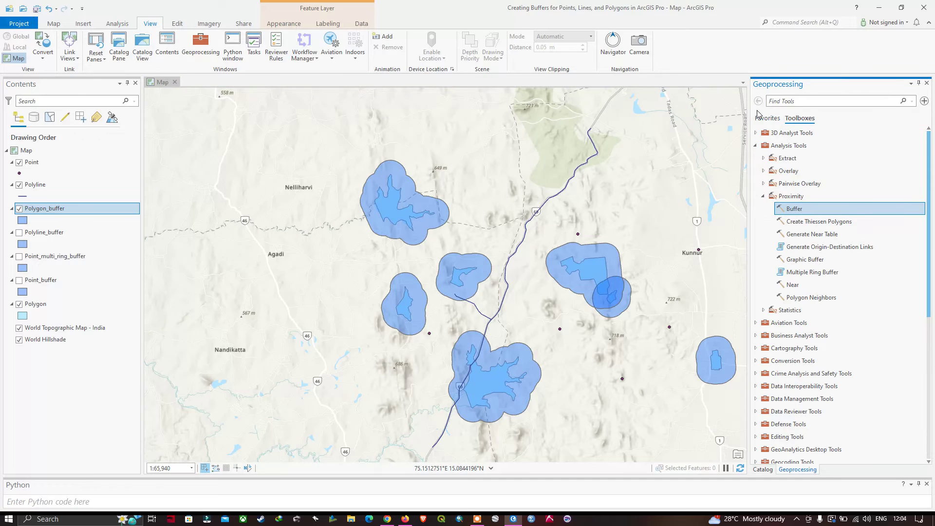
pyautogui.click(808, 272)
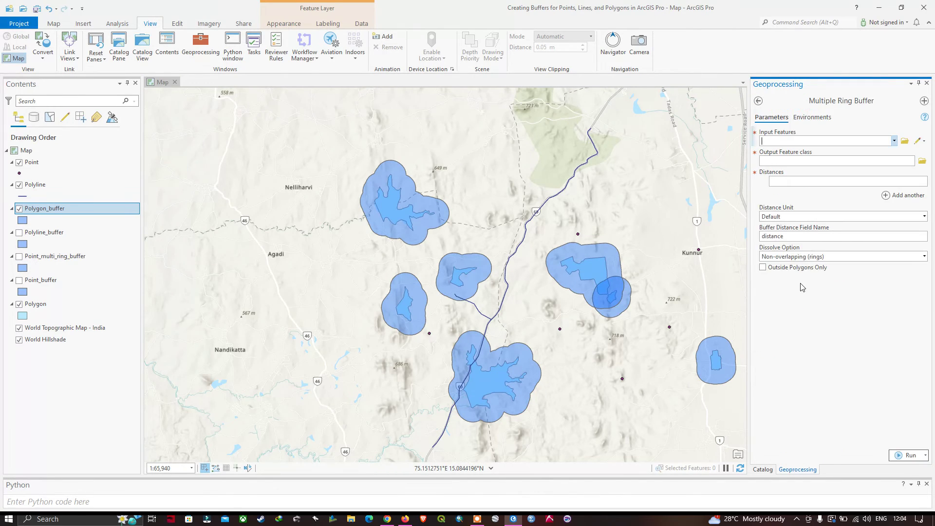
pyautogui.click(894, 141)
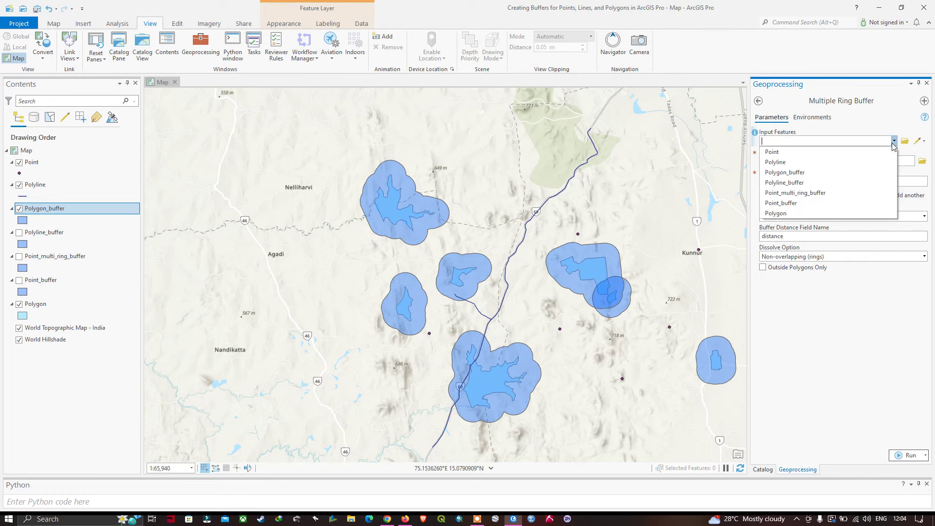
pyautogui.click(789, 213)
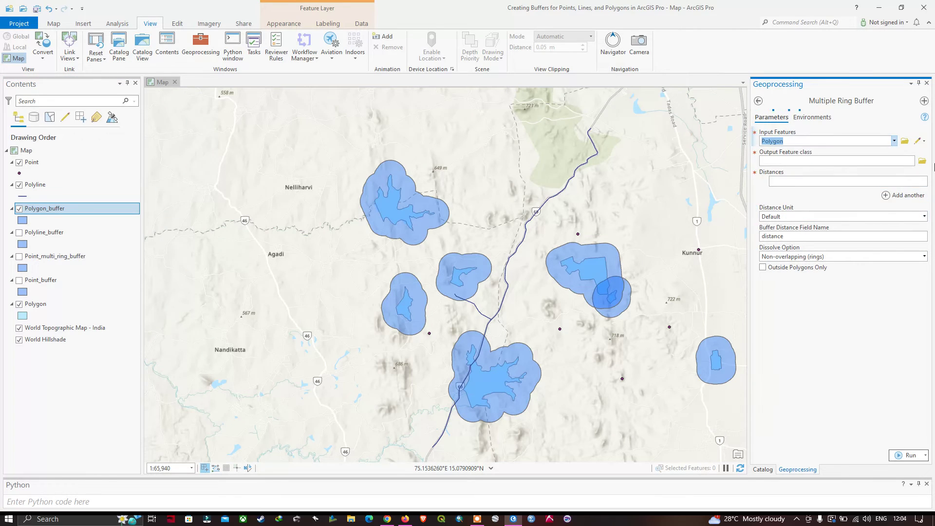
pyautogui.click(924, 163)
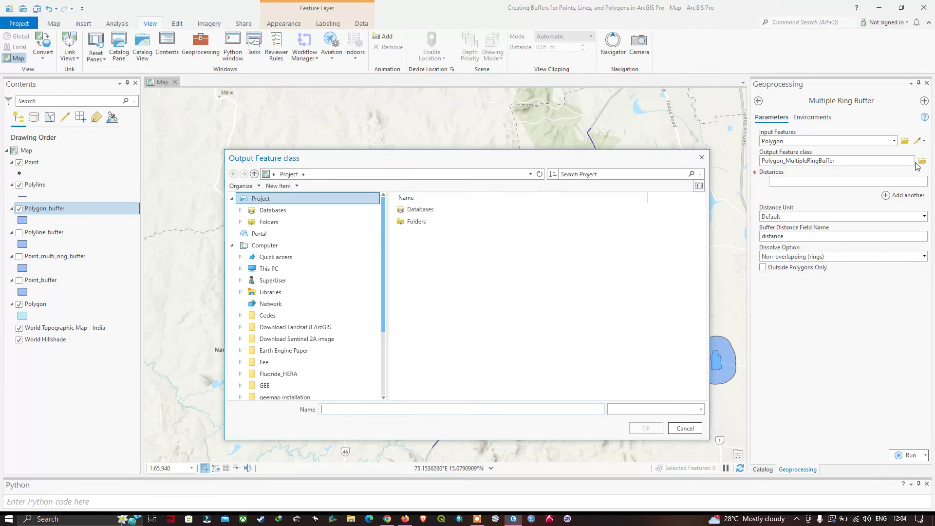
pyautogui.write('Polygon_multiple_ring_buffer')
pyautogui.click(646, 428)
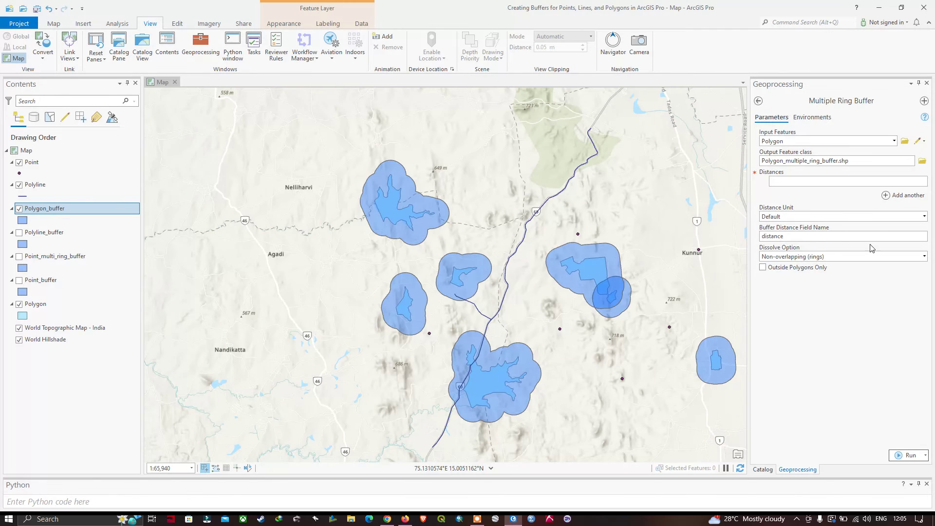
# Set the ring distances to 500, 1000, 1500 and 2000 meters and run the Multiple Ring Buffer tool.
pyautogui.click(925, 216)
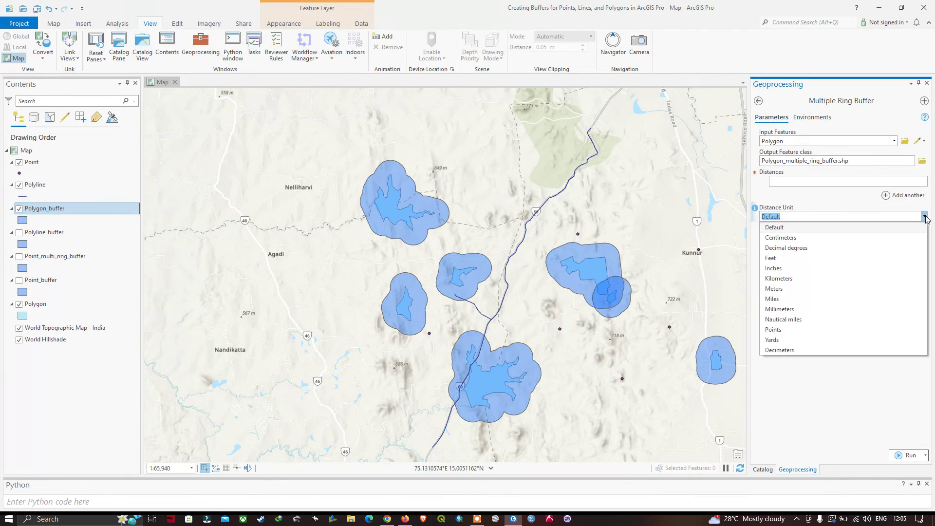
pyautogui.click(775, 288)
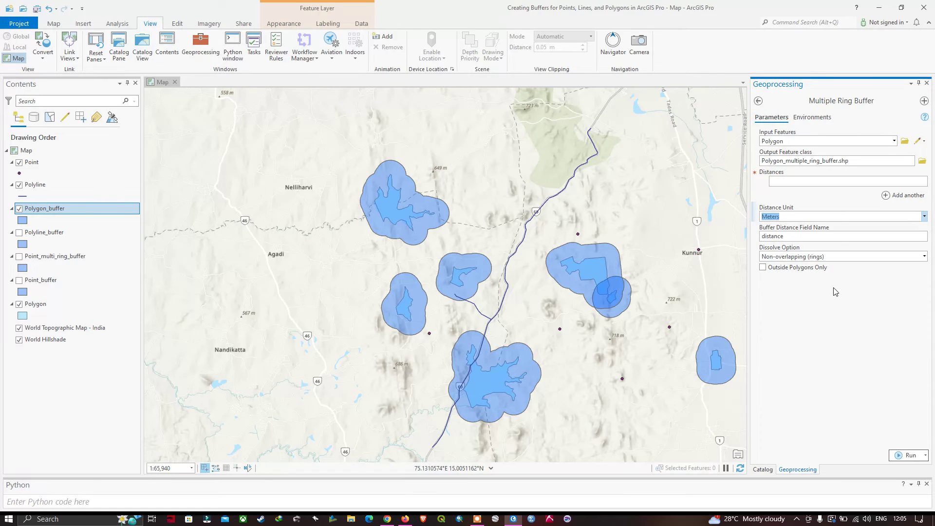
pyautogui.click(909, 182)
pyautogui.click(920, 182)
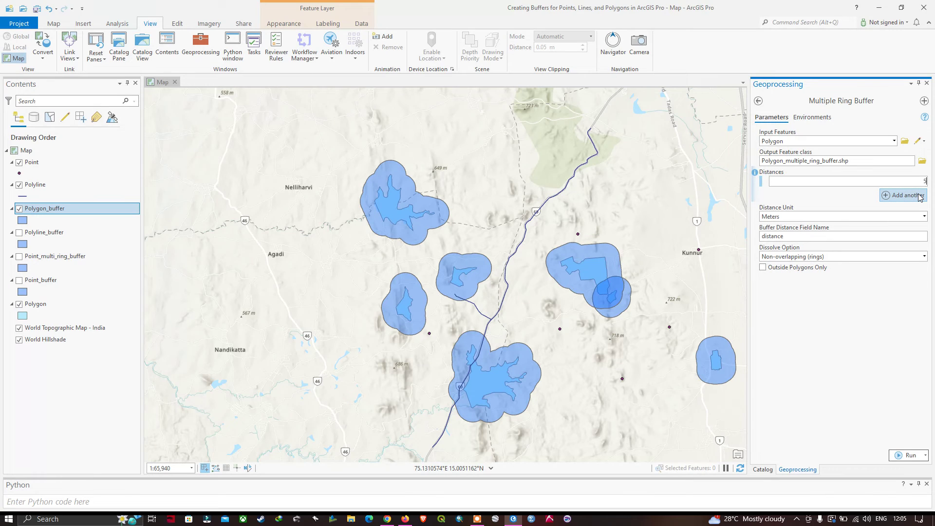
pyautogui.click(922, 197)
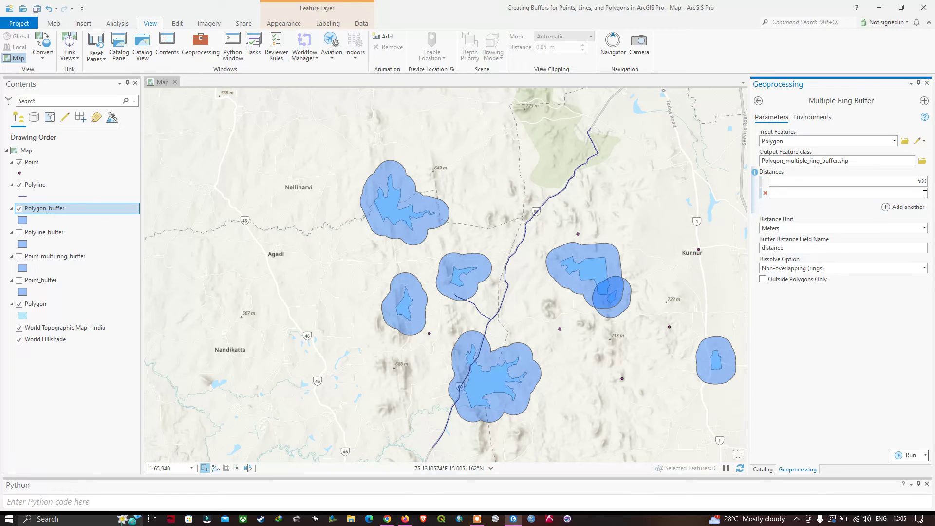
pyautogui.write('1000')
pyautogui.click(919, 206)
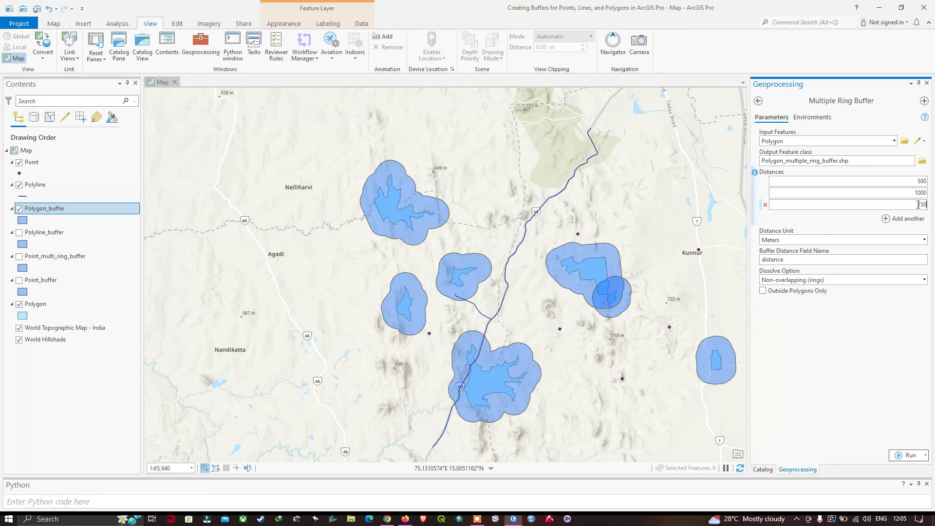
pyautogui.click(919, 217)
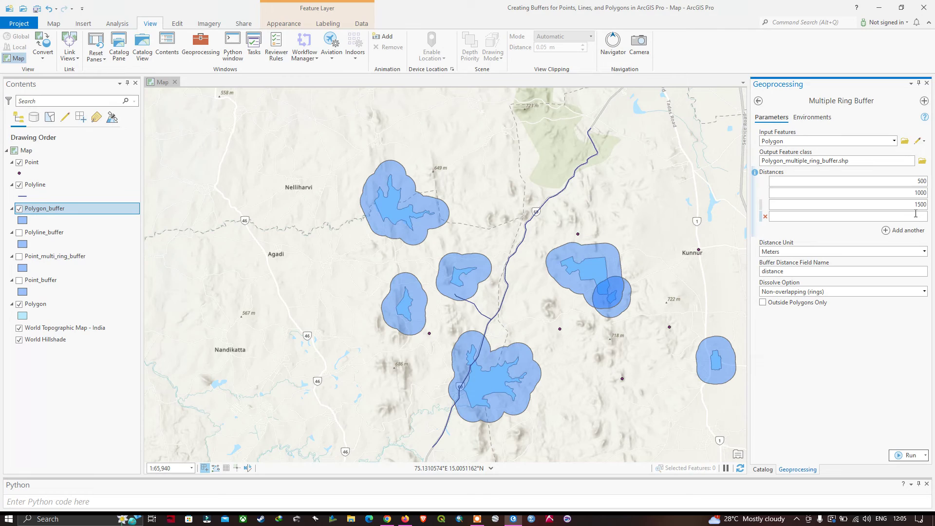
pyautogui.write('2000')
pyautogui.click(908, 455)
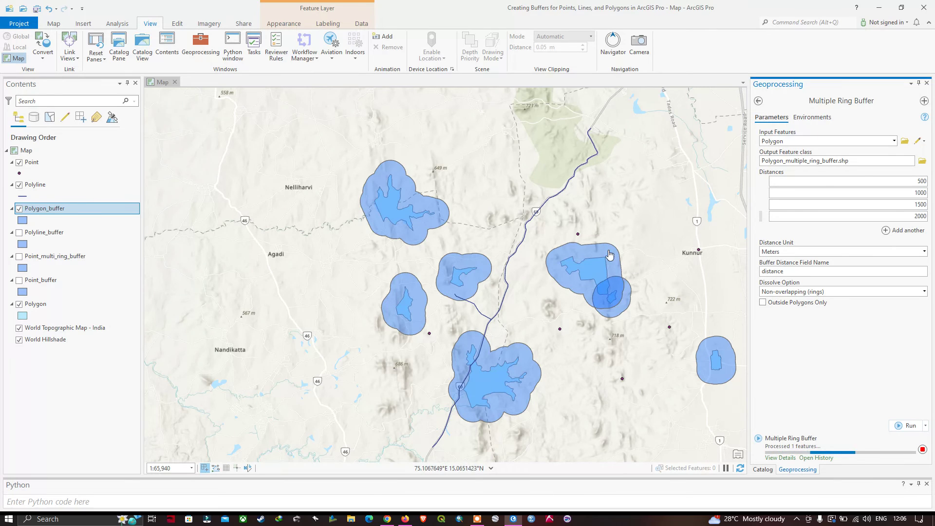
# Hide the Polygon_buffer layer so that only the multiple ring buffer is displayed around the polygons.
pyautogui.scroll(-2, 629, 263)
pyautogui.scroll(2, 646, 259)
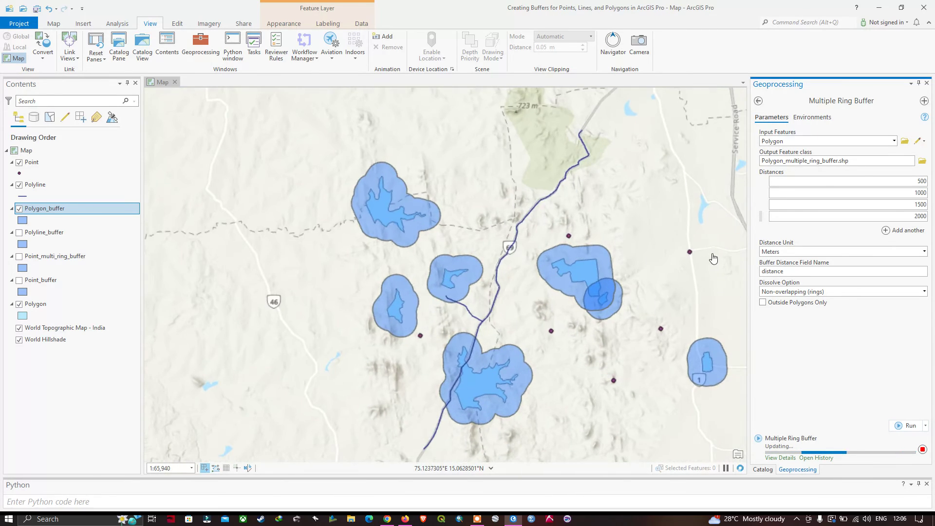
pyautogui.moveTo(549, 256); pyautogui.dragTo(476, 208)
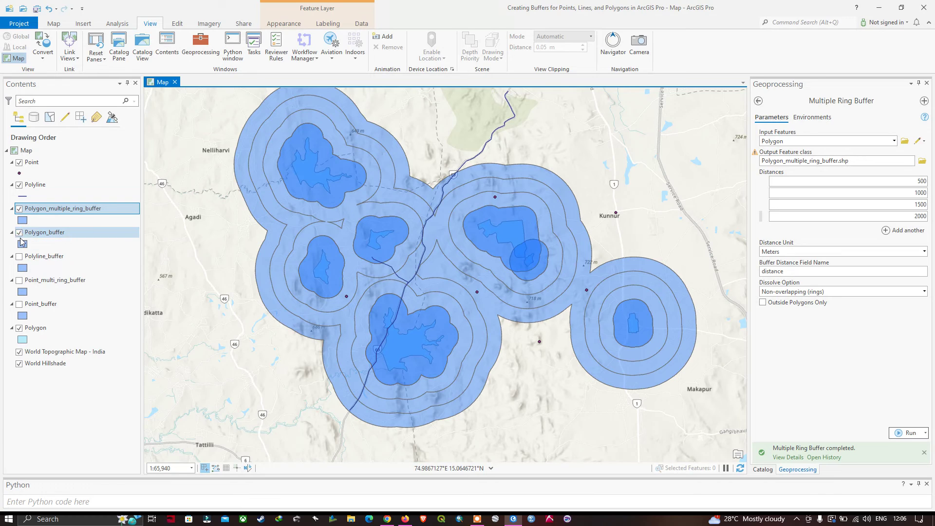
pyautogui.click(19, 233)
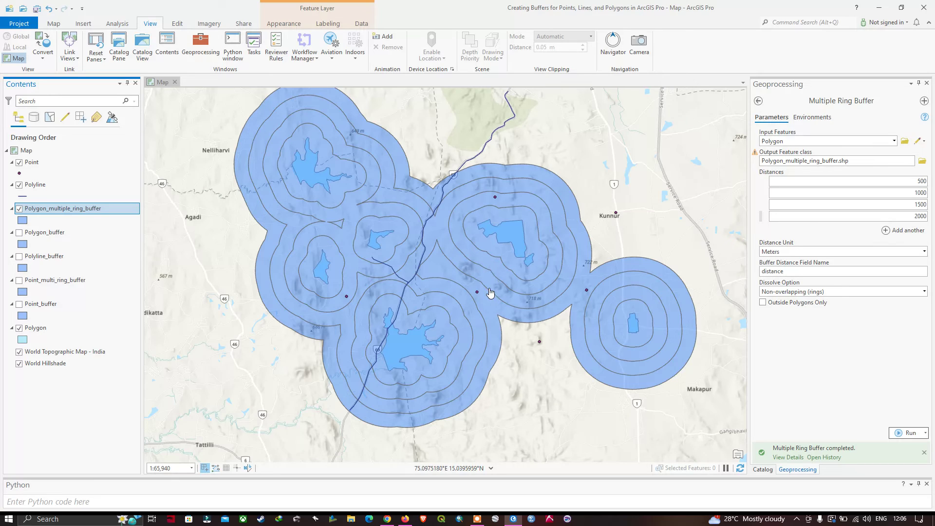
pyautogui.click(504, 325)
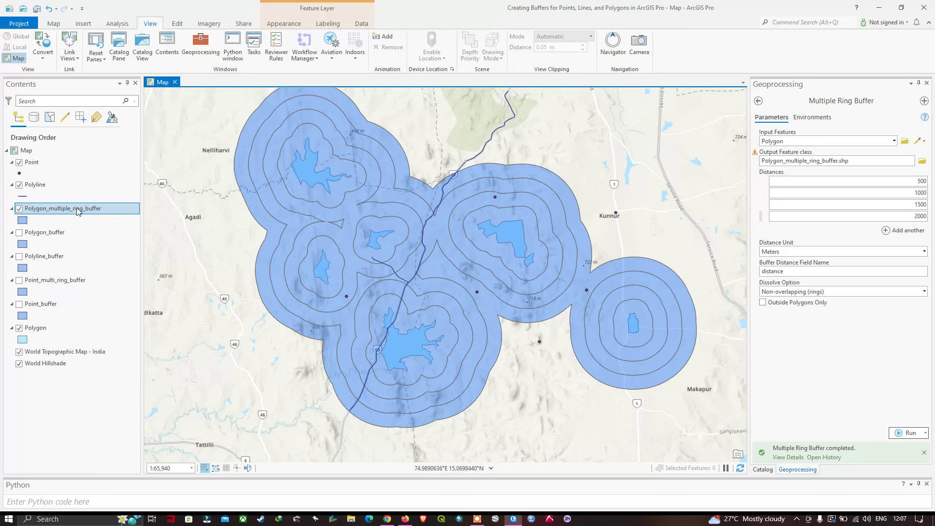
# Check the distance field in the Polygon_multiple_ring_buffer attribute table, and close the table.
pyautogui.rightClick(46, 212)
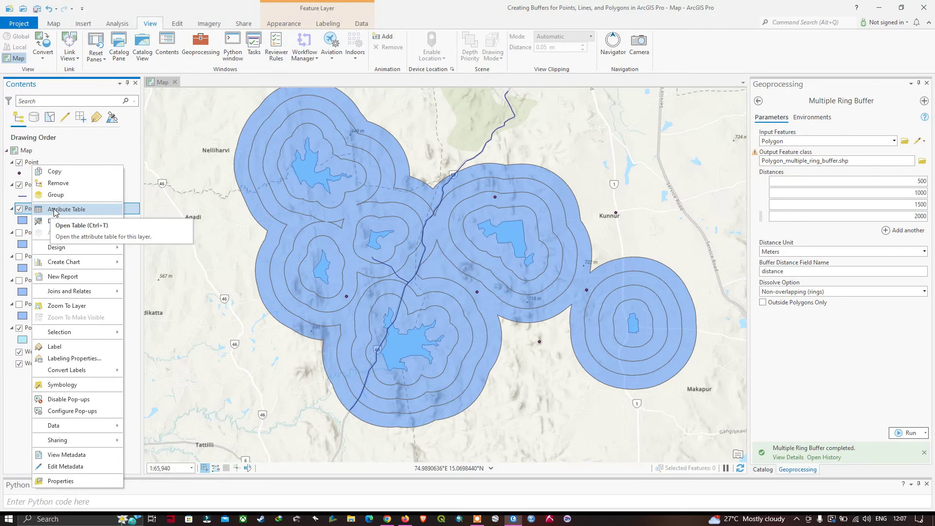
pyautogui.click(55, 210)
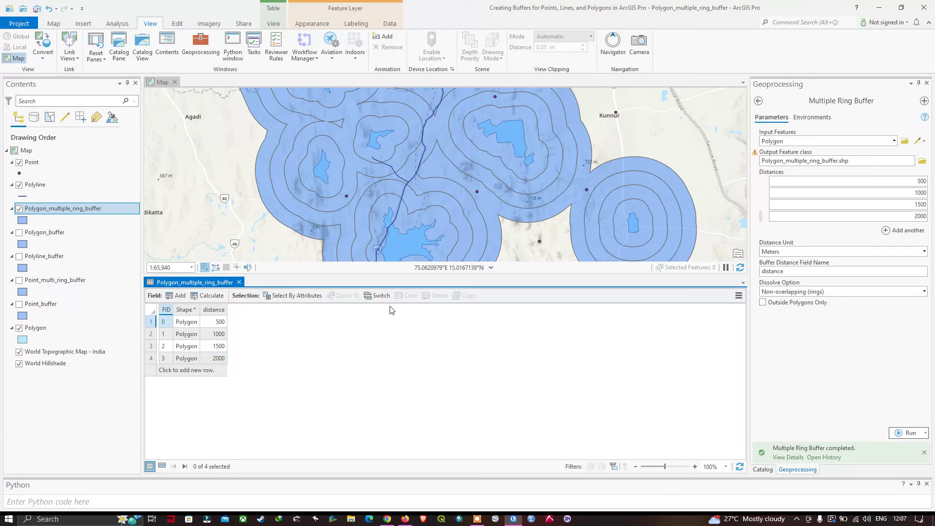
pyautogui.click(240, 282)
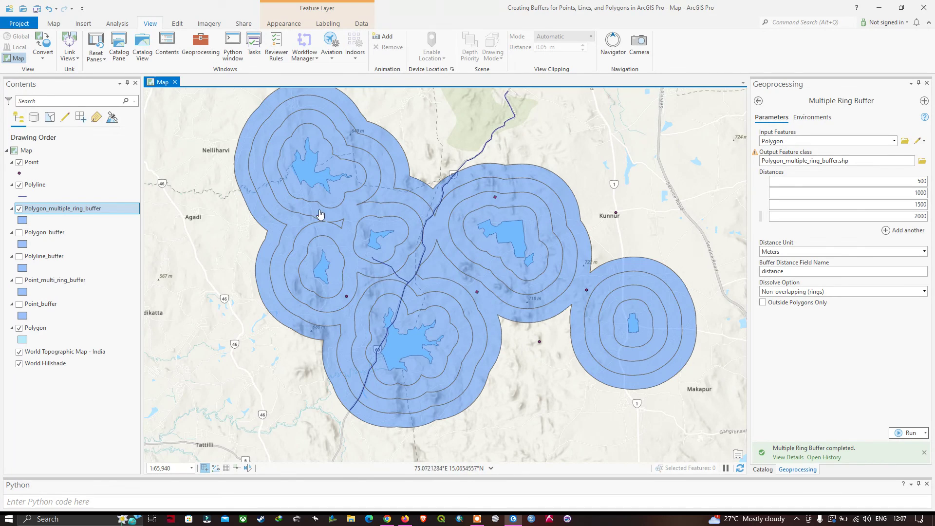
# Change the primary symbology of the Polygon_multiple_ring_buffer layer to Unique Values.
pyautogui.rightClick(49, 208)
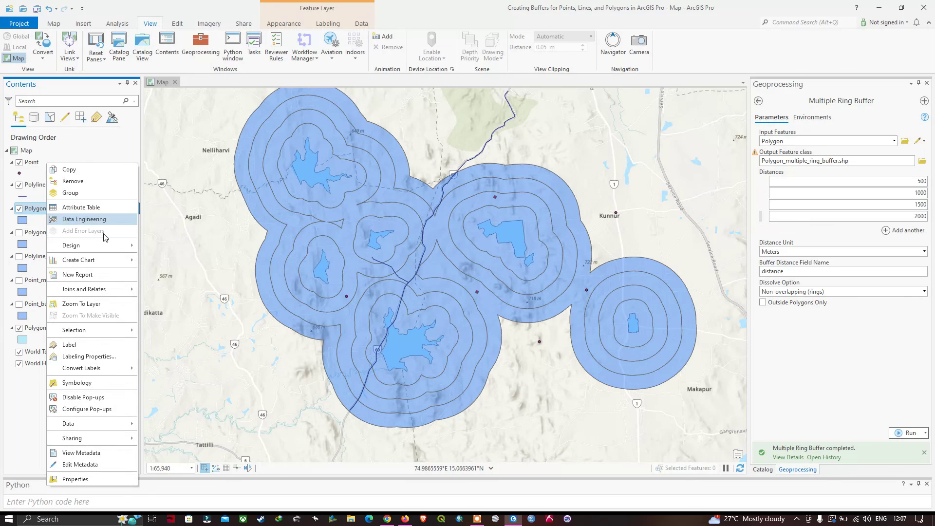
pyautogui.click(100, 382)
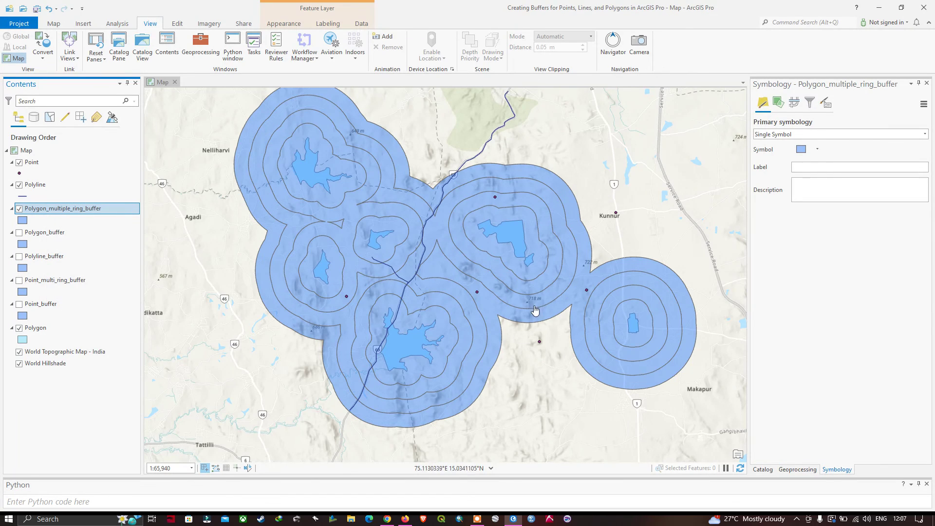
pyautogui.click(918, 136)
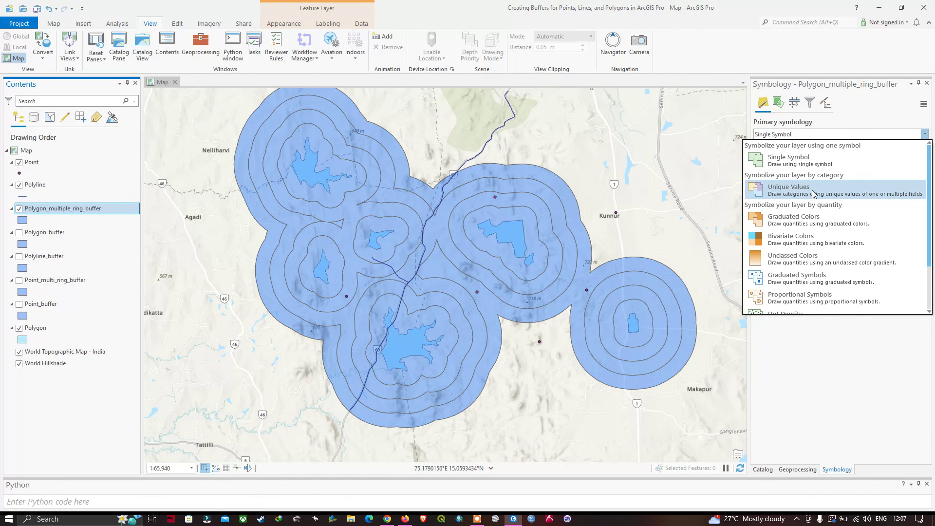
pyautogui.click(811, 193)
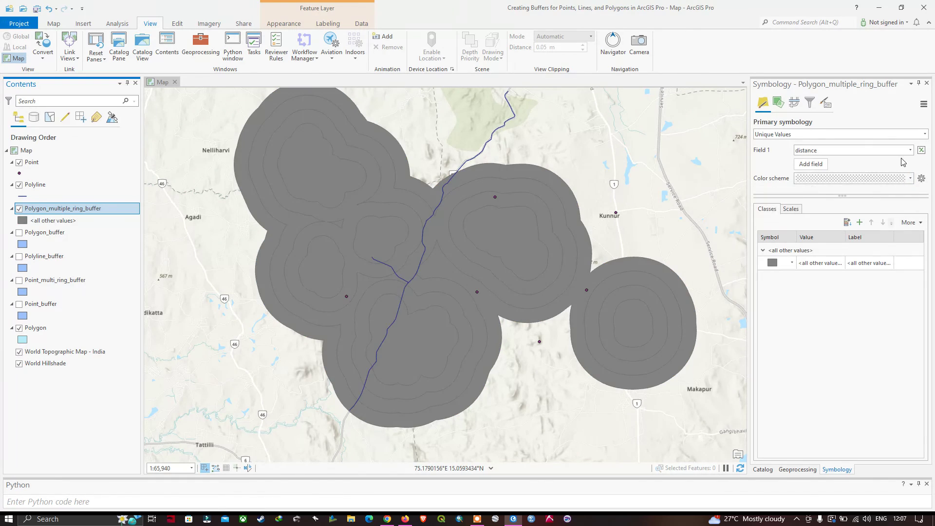
# Set distance as the unique values field of the Polygon_multiple_ring_buffer layer and add all of its values as symbol classes.
pyautogui.click(910, 150)
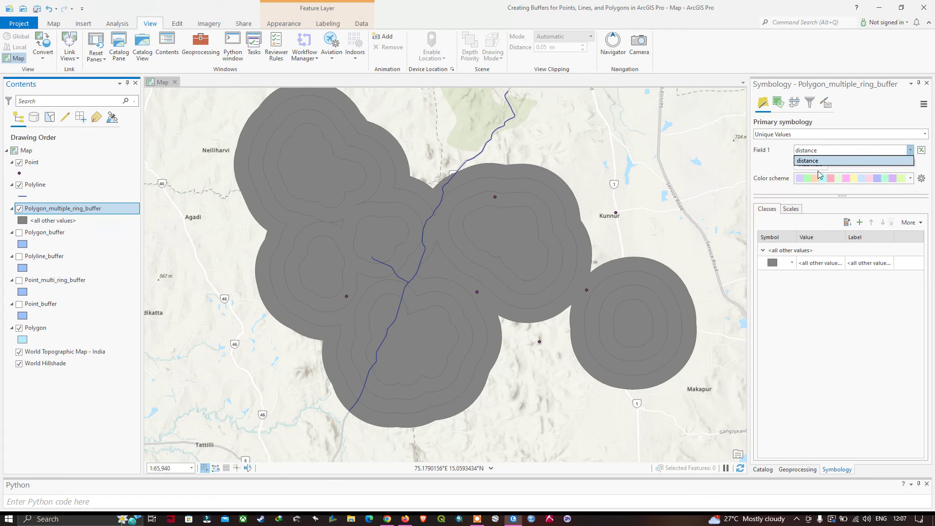
pyautogui.click(795, 164)
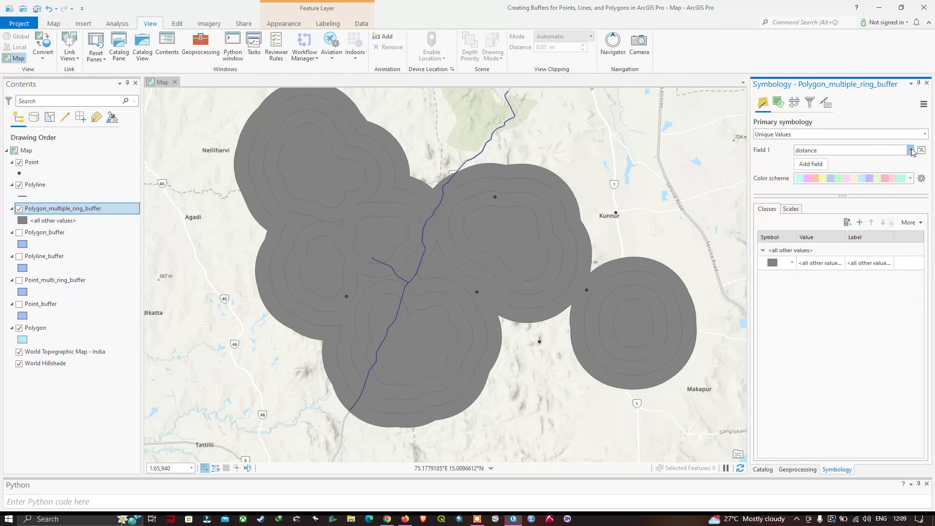
pyautogui.click(912, 152)
pyautogui.click(841, 162)
pyautogui.click(848, 223)
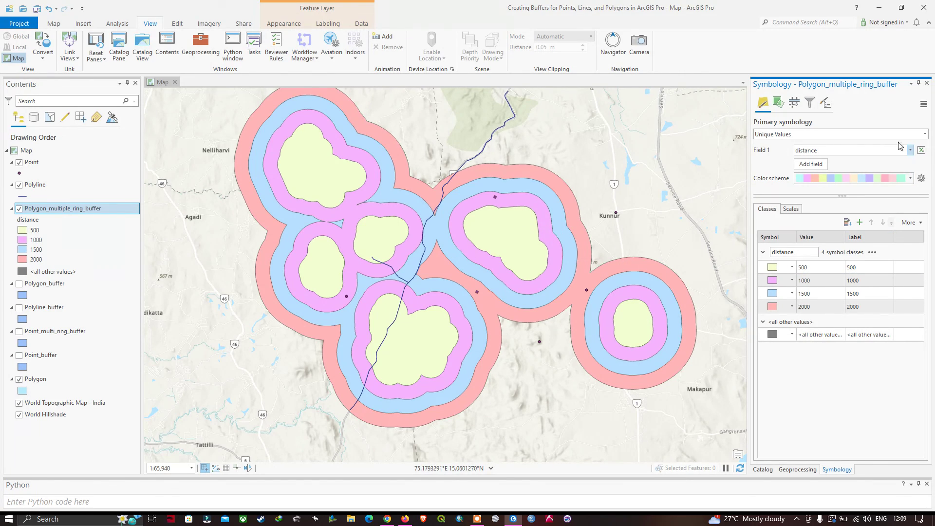
# Change the primary symbology of the Polygon_multiple_ring_buffer layer to Graduated Colors based on the distance field.
pyautogui.click(924, 135)
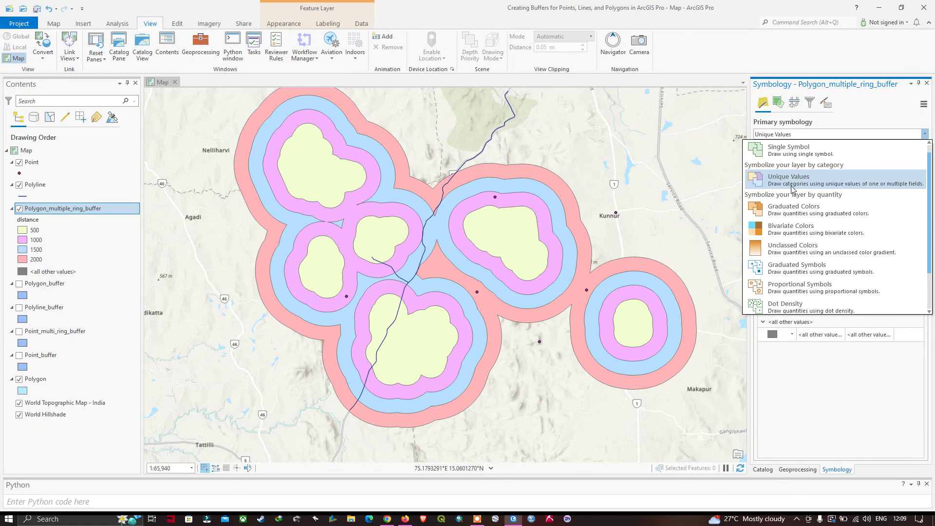
pyautogui.click(789, 210)
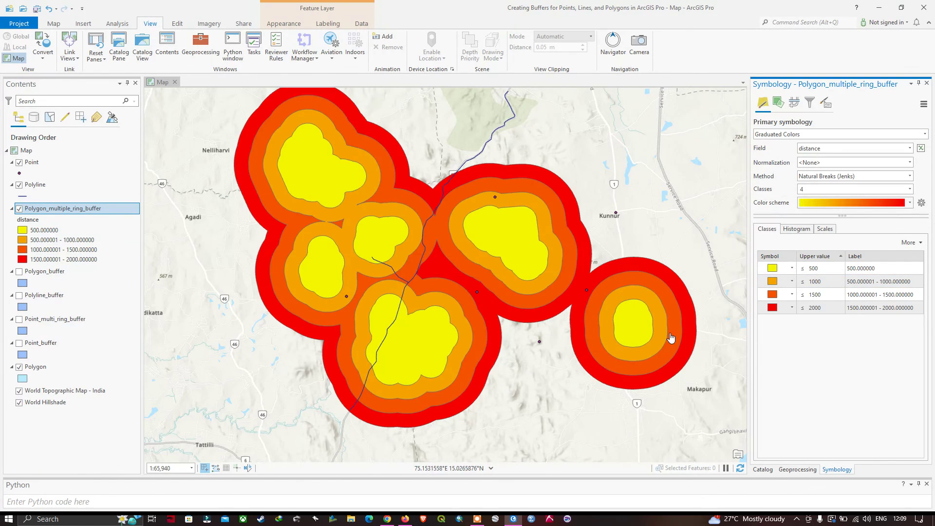
pyautogui.moveTo(516, 362); pyautogui.dragTo(517, 382)
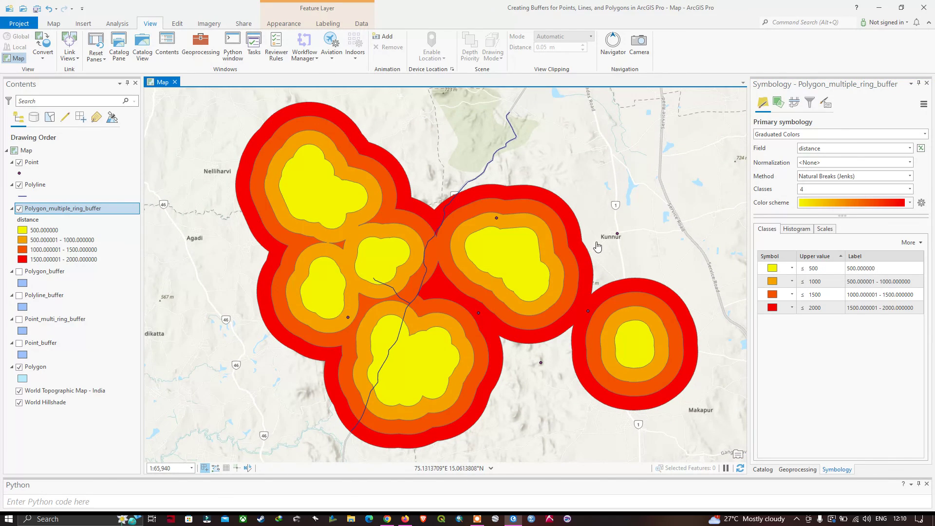